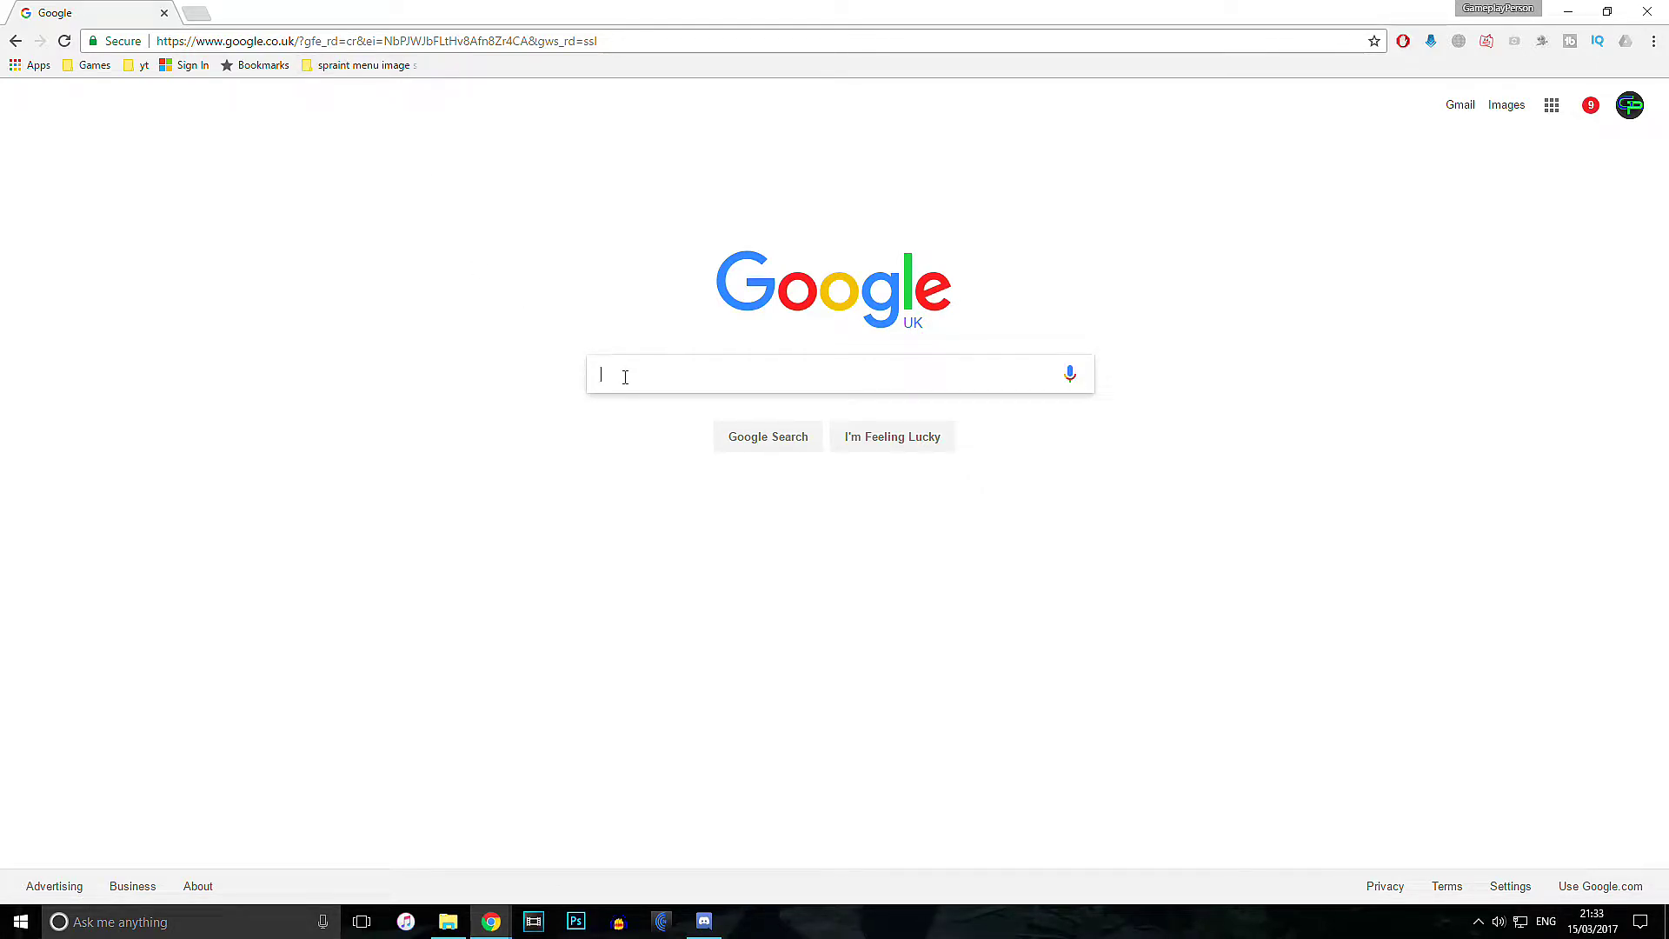
Search Google for 'amd relive' by typing 'amd re' and picking the suggestion.
type("a")
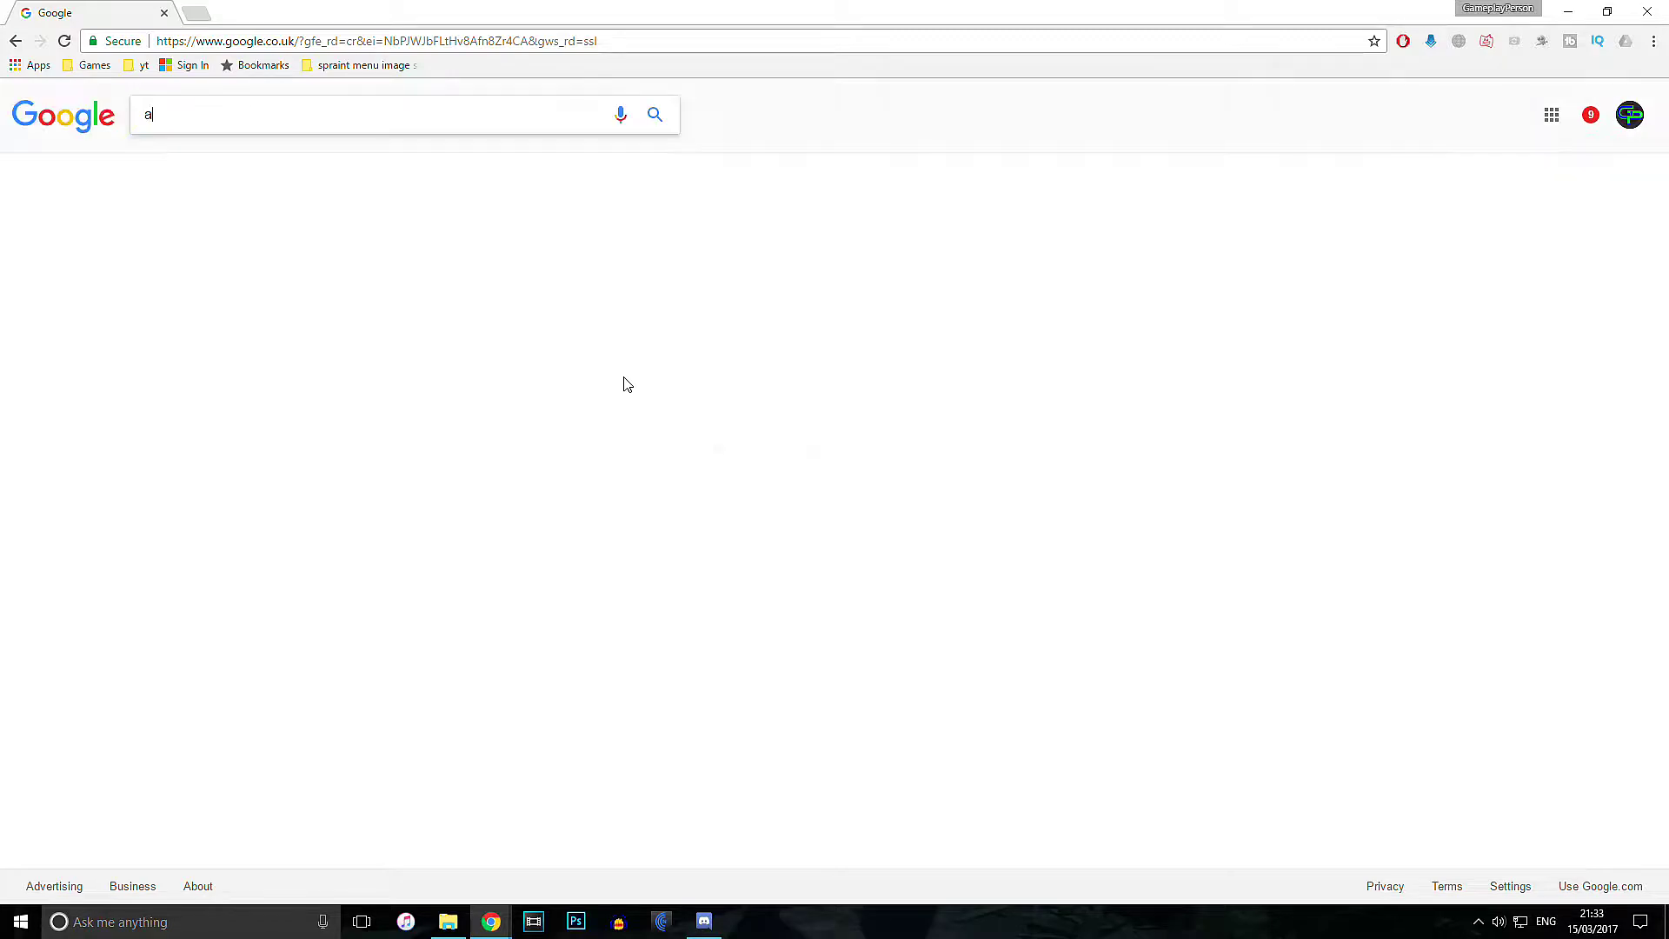
type("md re")
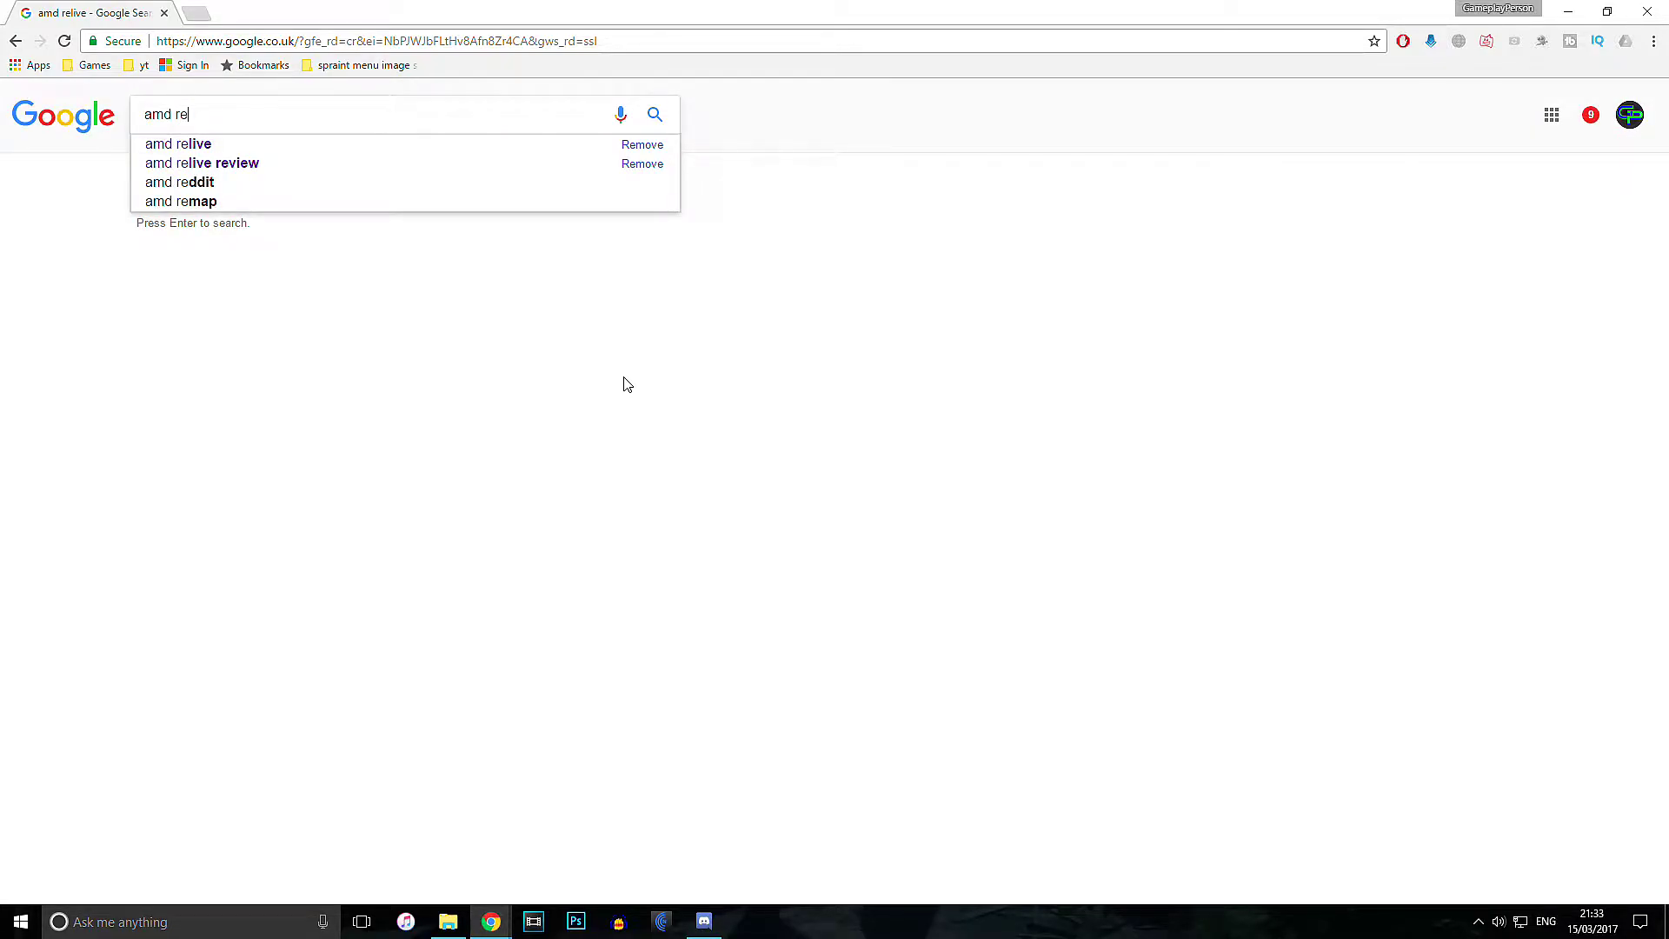
left_click(261, 144)
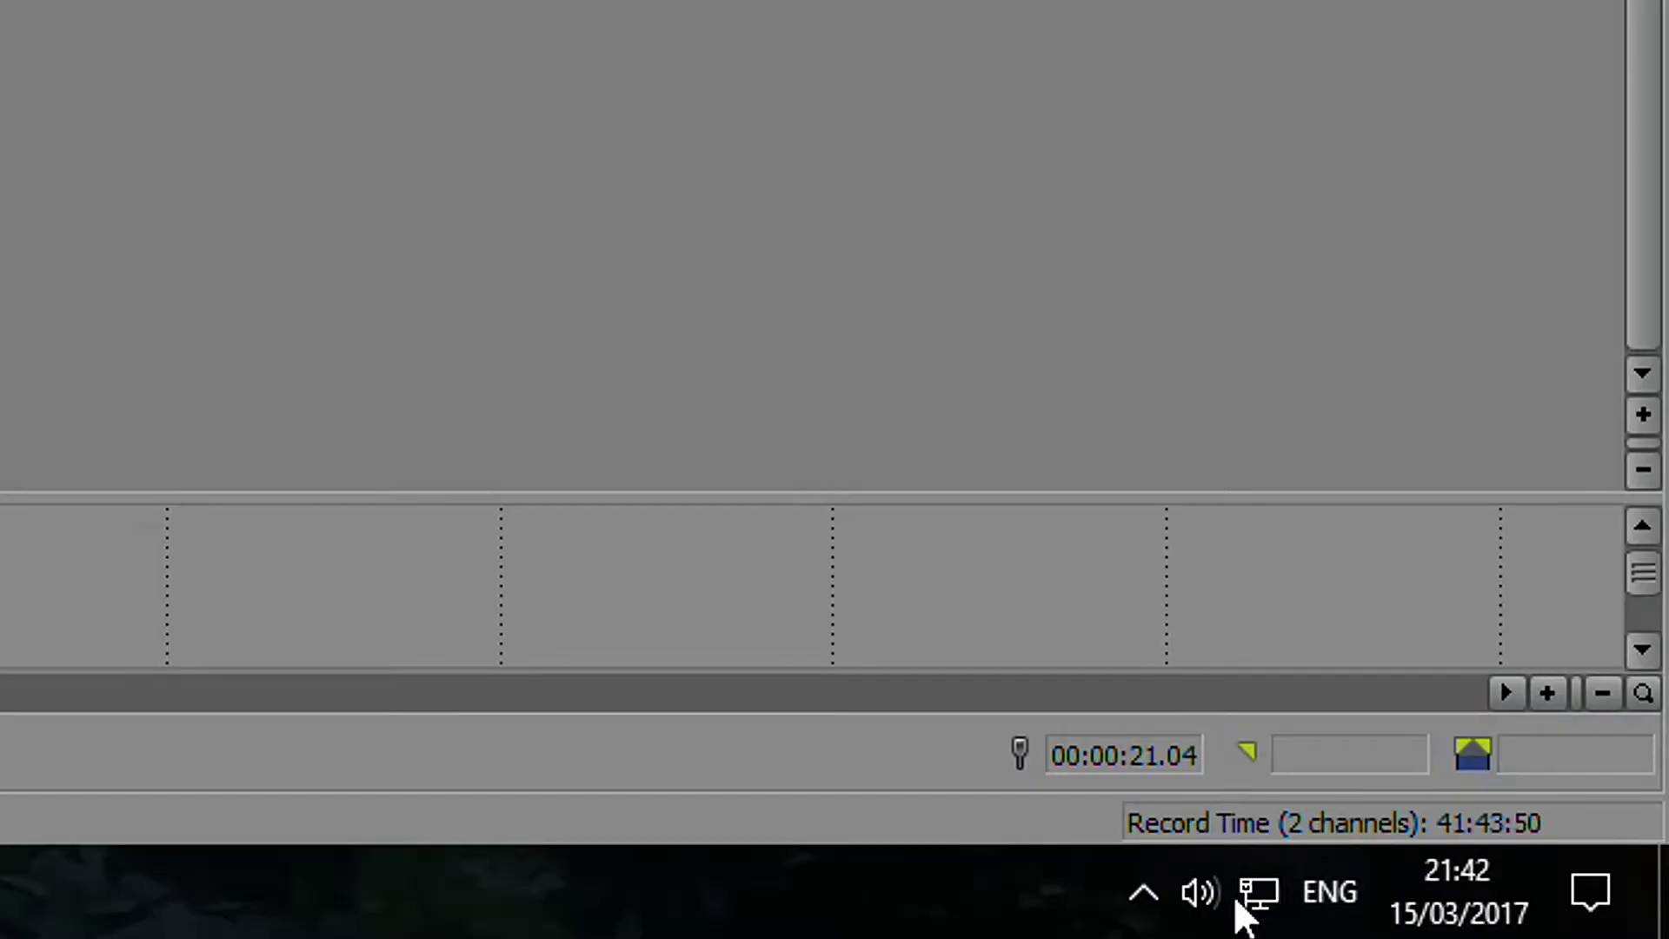
left_click(1144, 890)
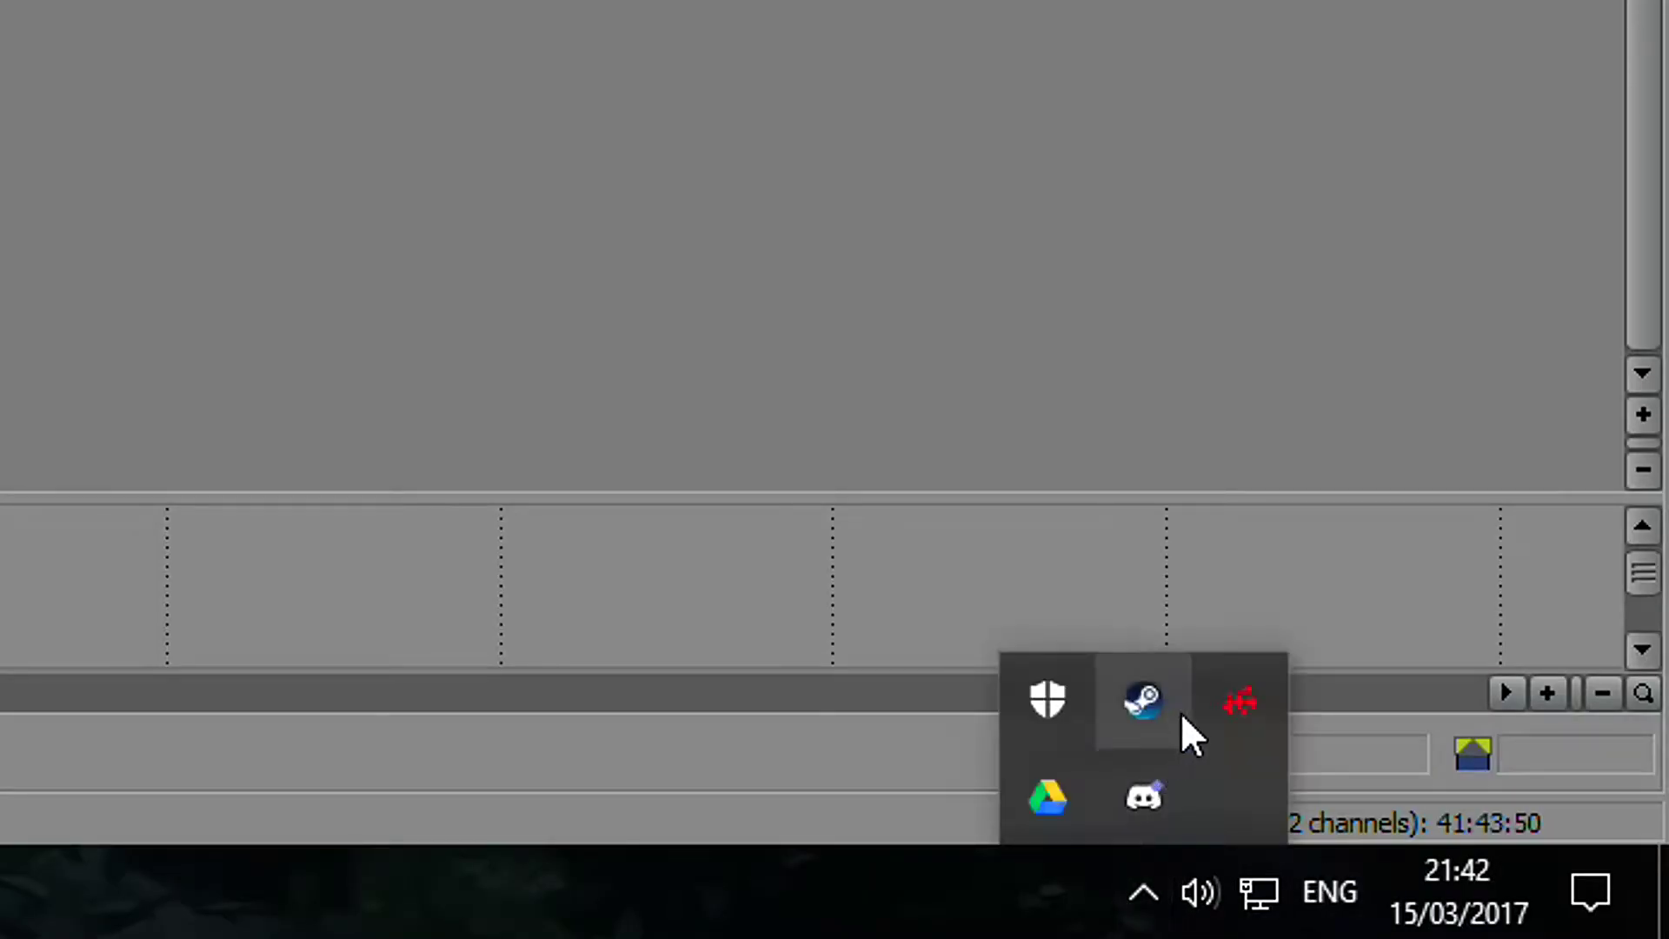
Open Radeon Settings from the Radeon tray icon and go to its ReLive section.
right_click(1236, 720)
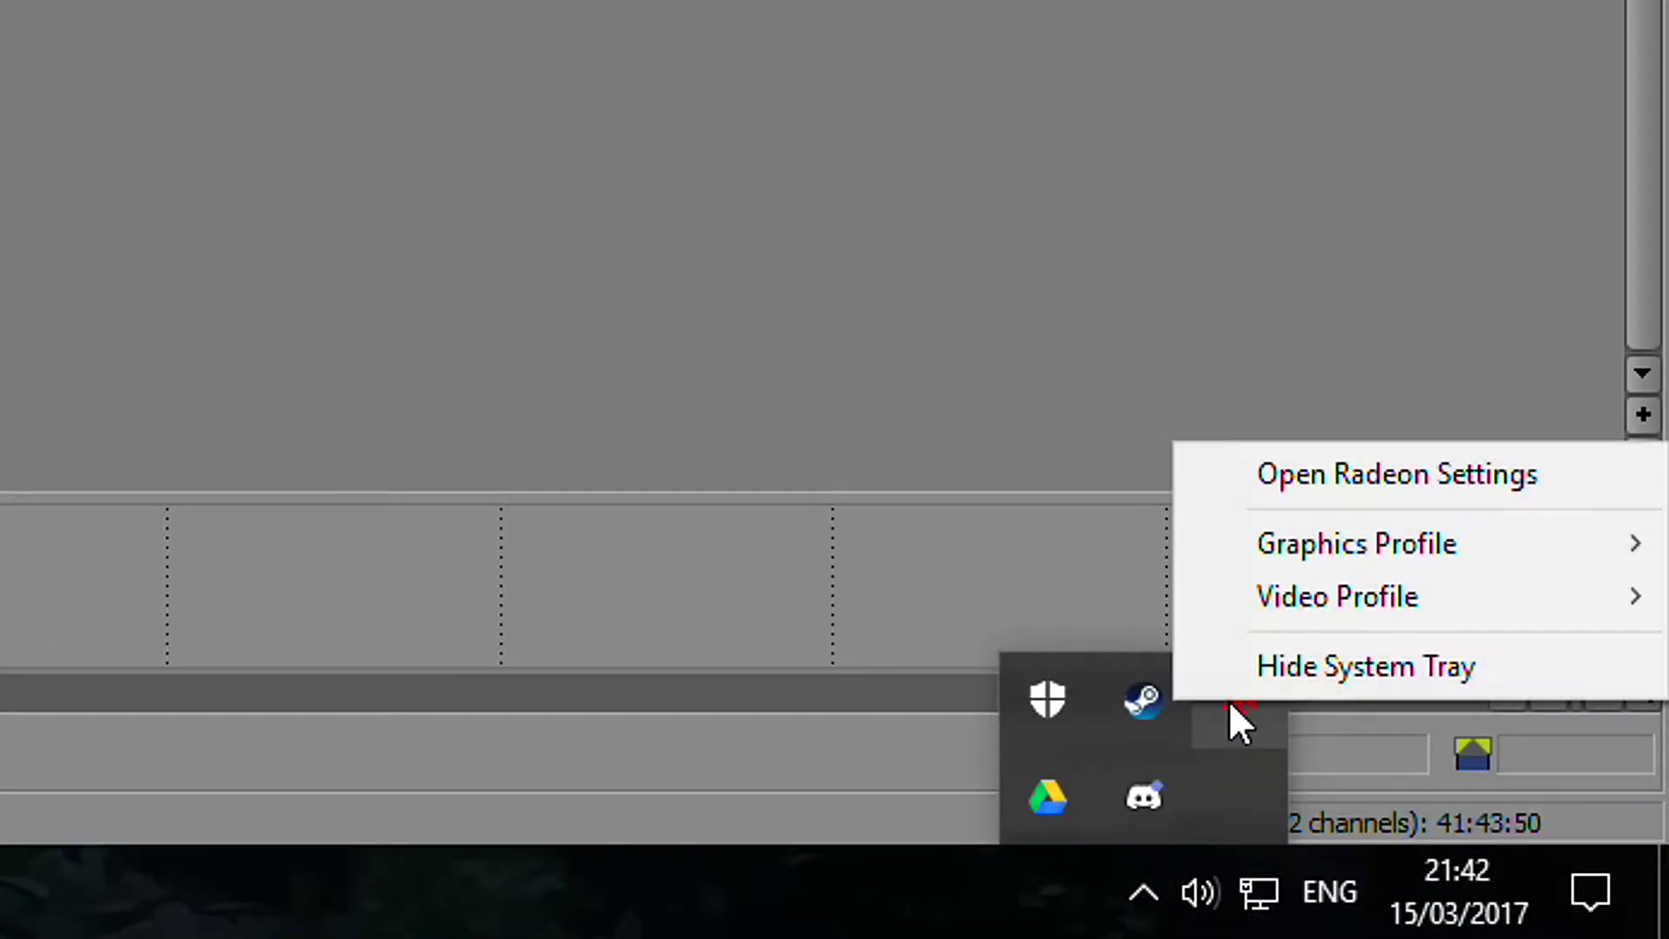
left_click(1302, 477)
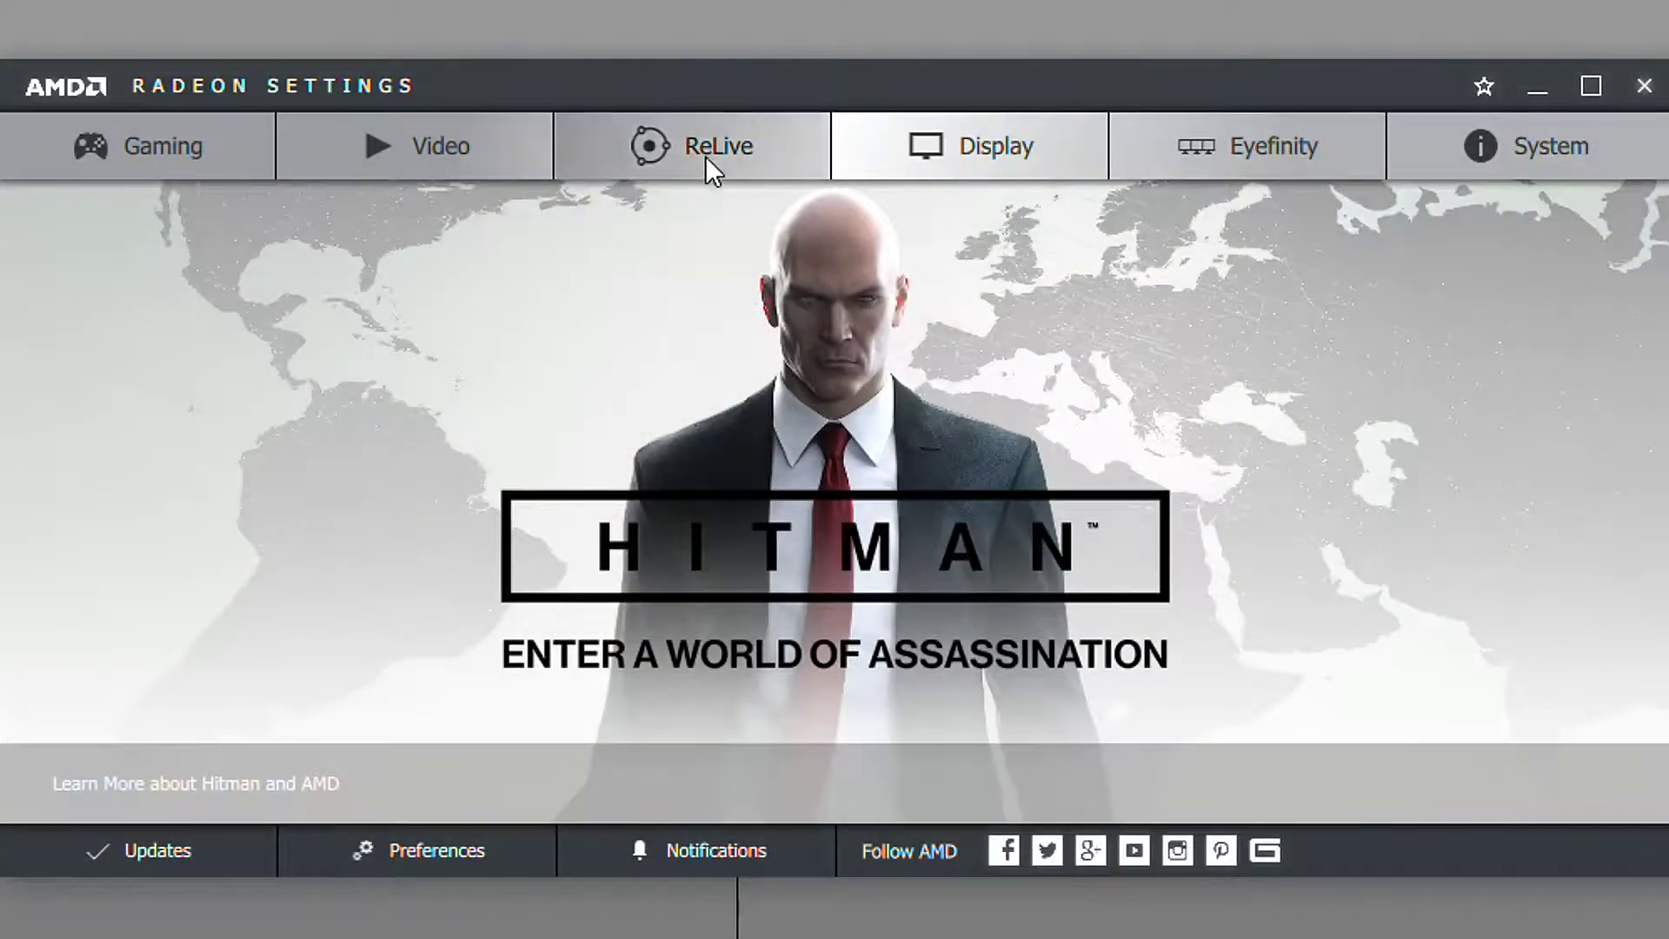
left_click(706, 153)
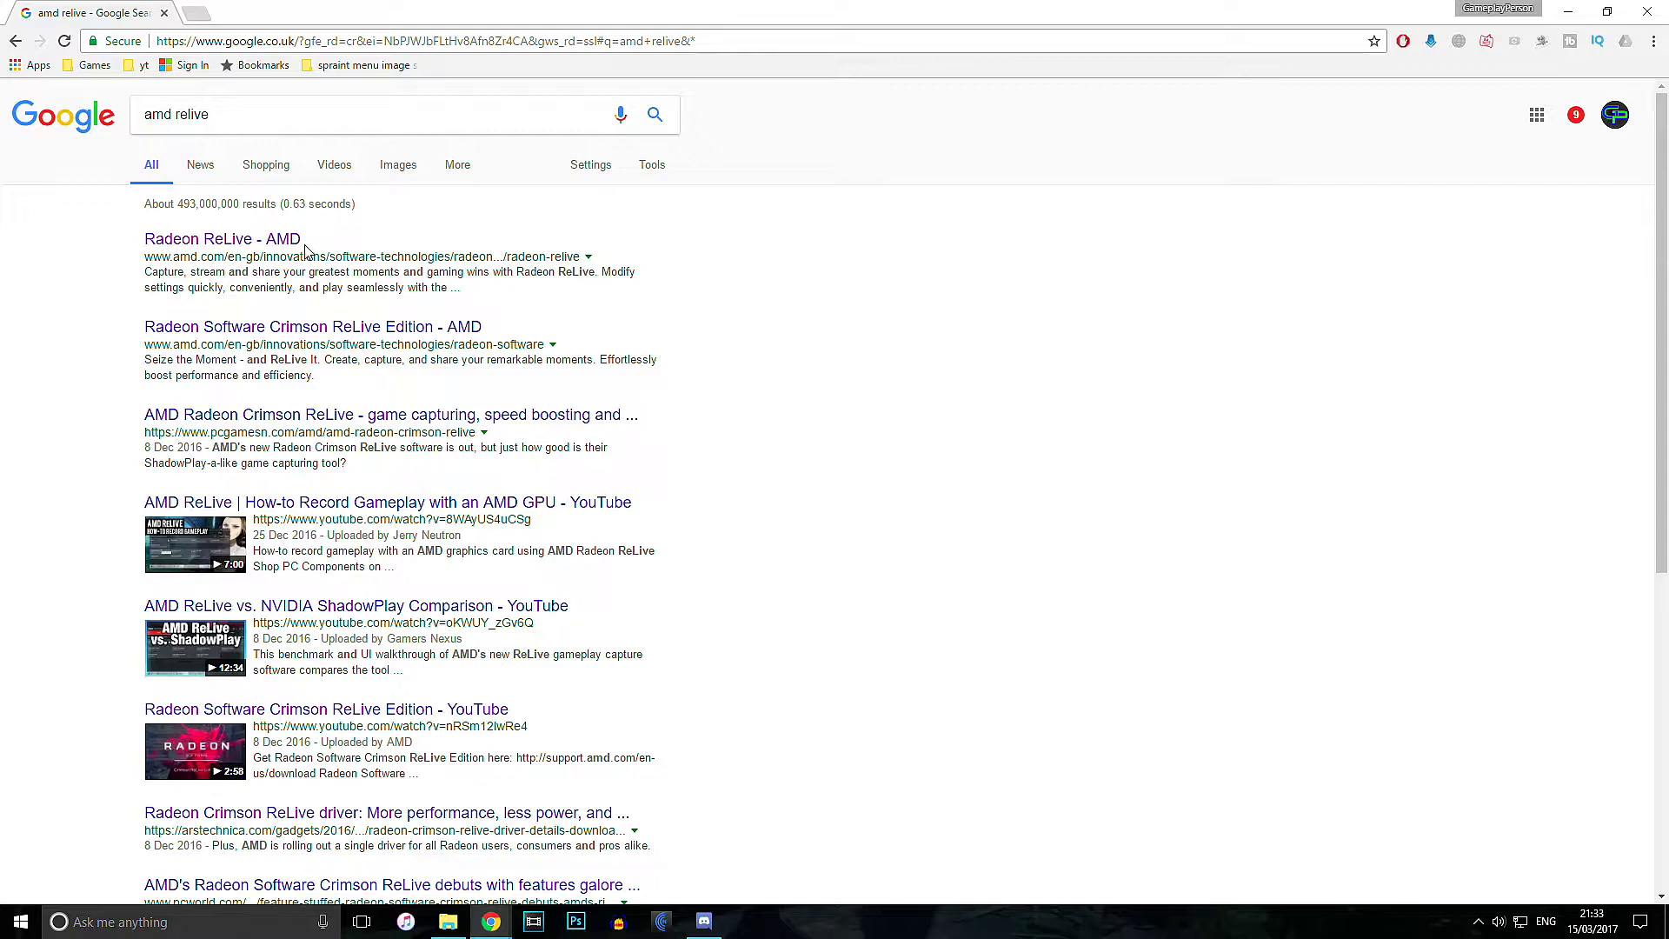
Open the 'Radeon ReLive - AMD' page from the top search result.
left_click(218, 241)
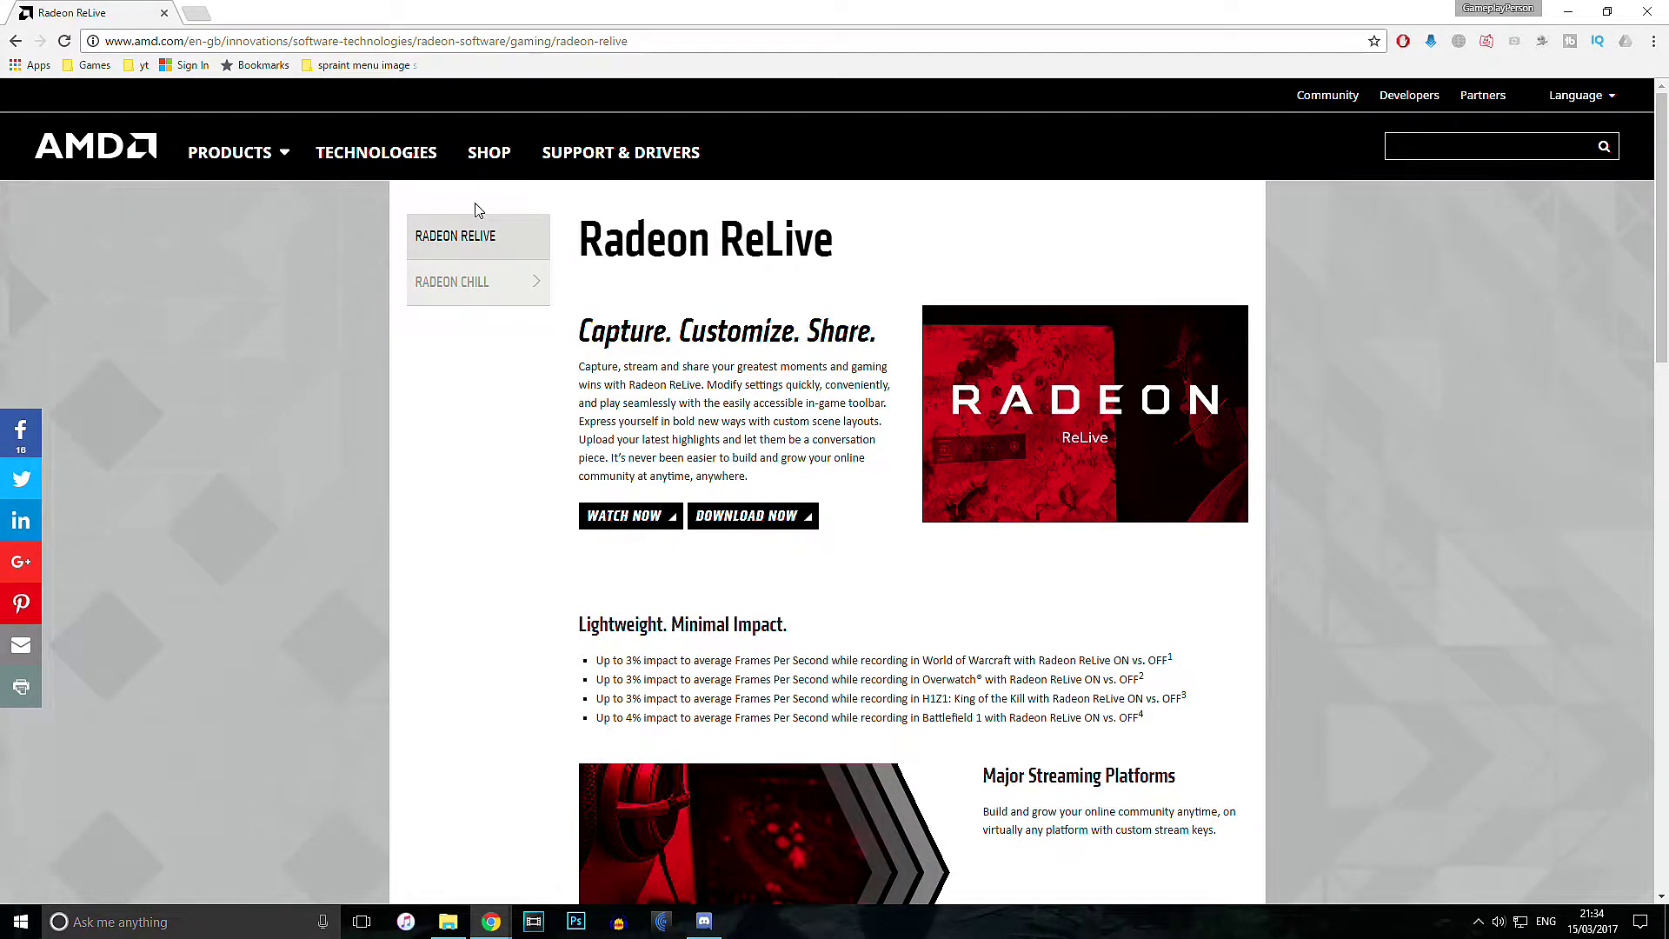
Scroll to the Encoding Support table and highlight it to check which cards are listed.
scroll(861, 441, "down", 6)
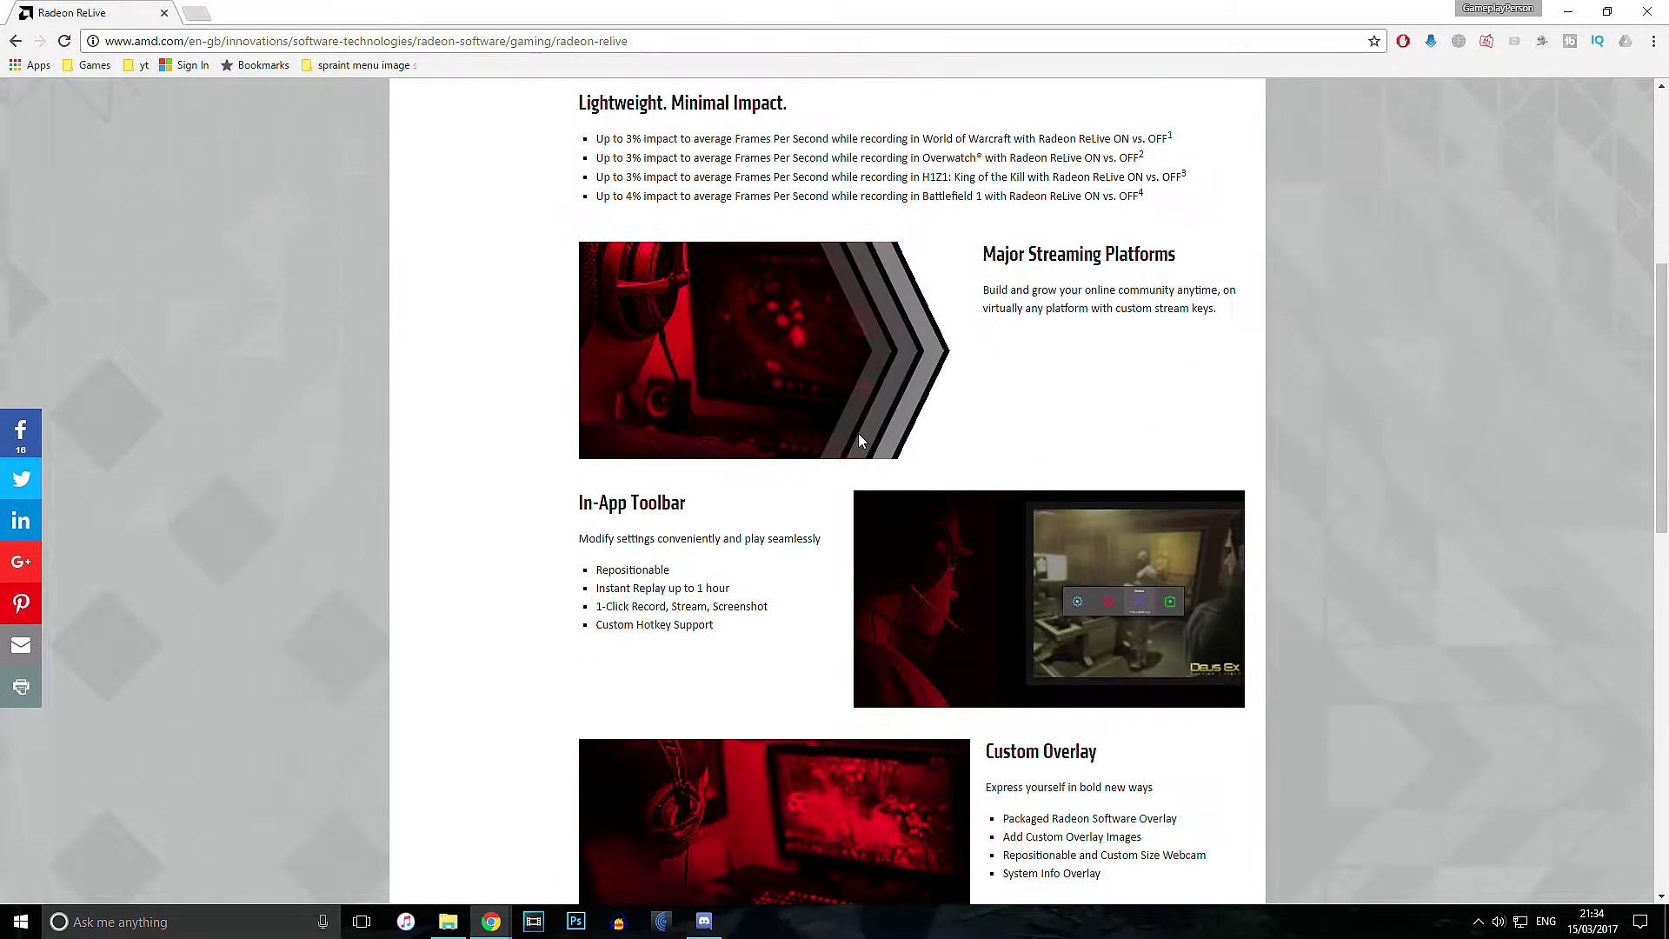
scroll(666, 451, "down", 13)
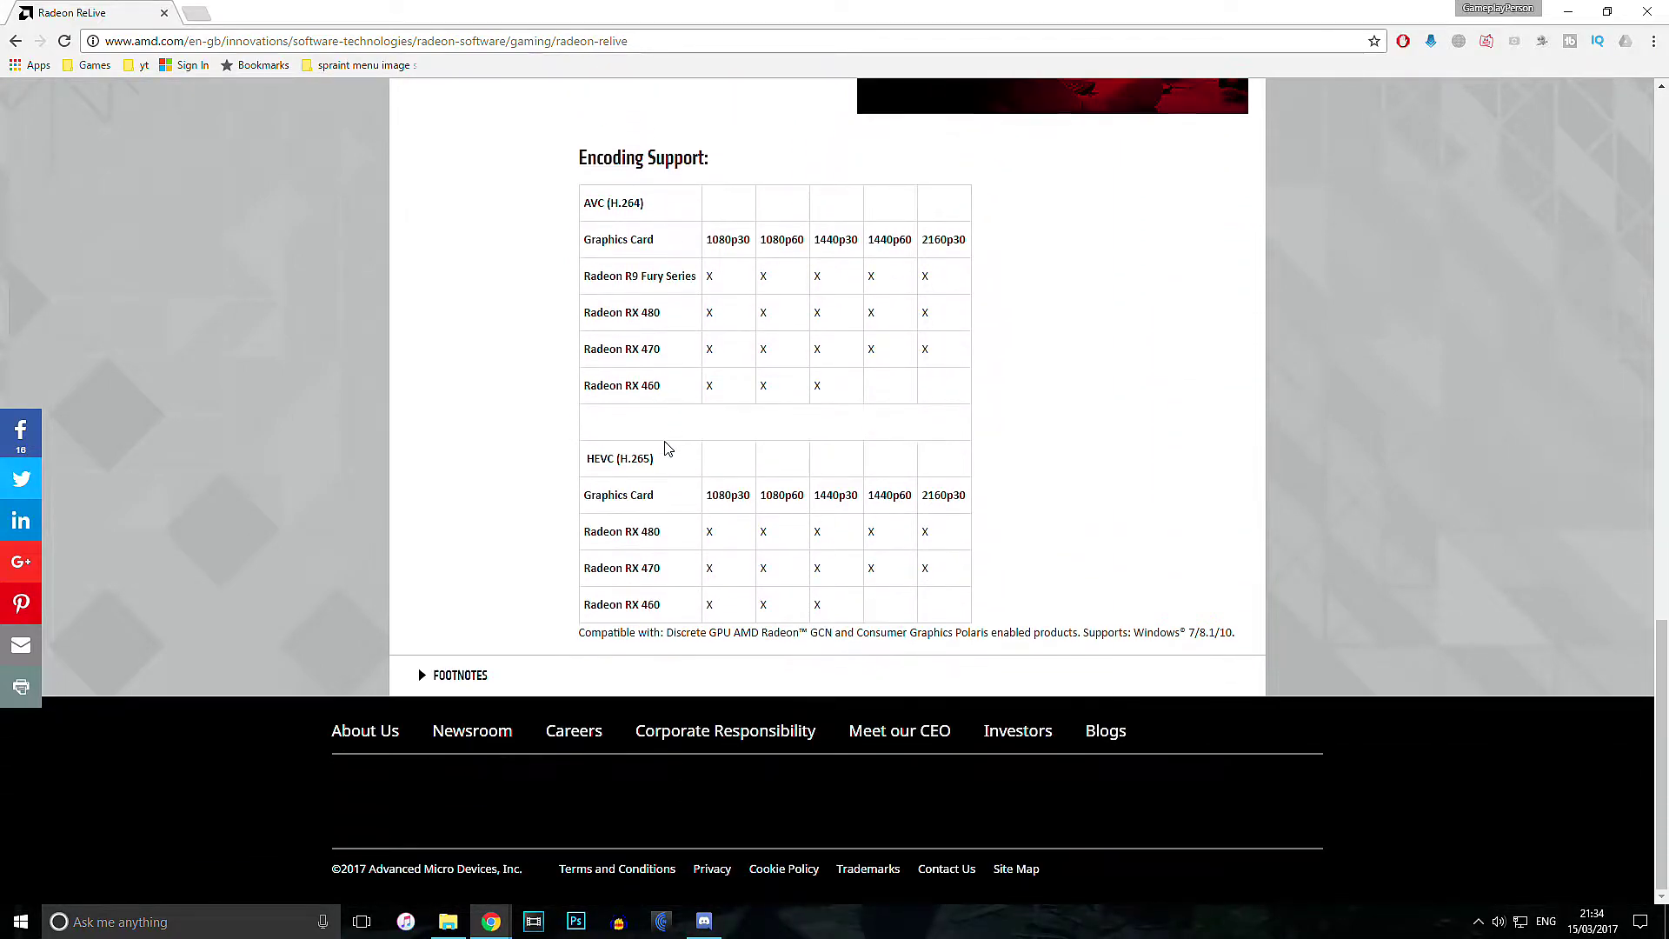
scroll(533, 494, "up", 2)
left_click_drag(570, 328, 869, 678)
left_click(908, 686)
left_click_drag(971, 806, 526, 448)
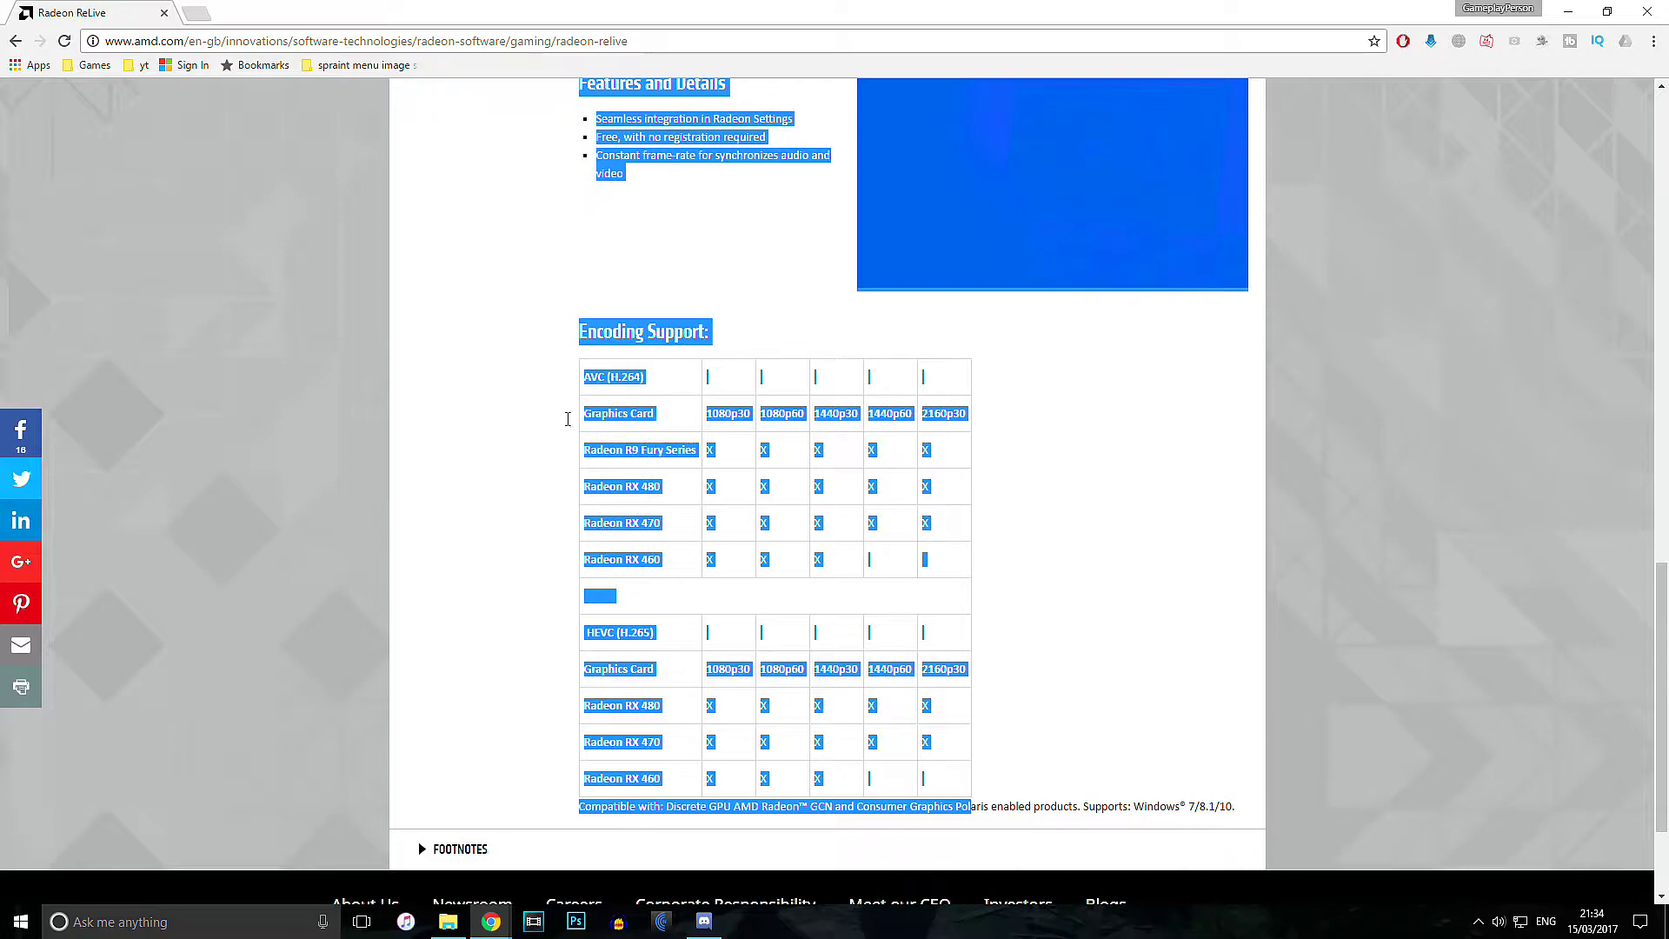
left_click(567, 419)
left_click_drag(566, 336, 617, 447)
left_click(617, 411)
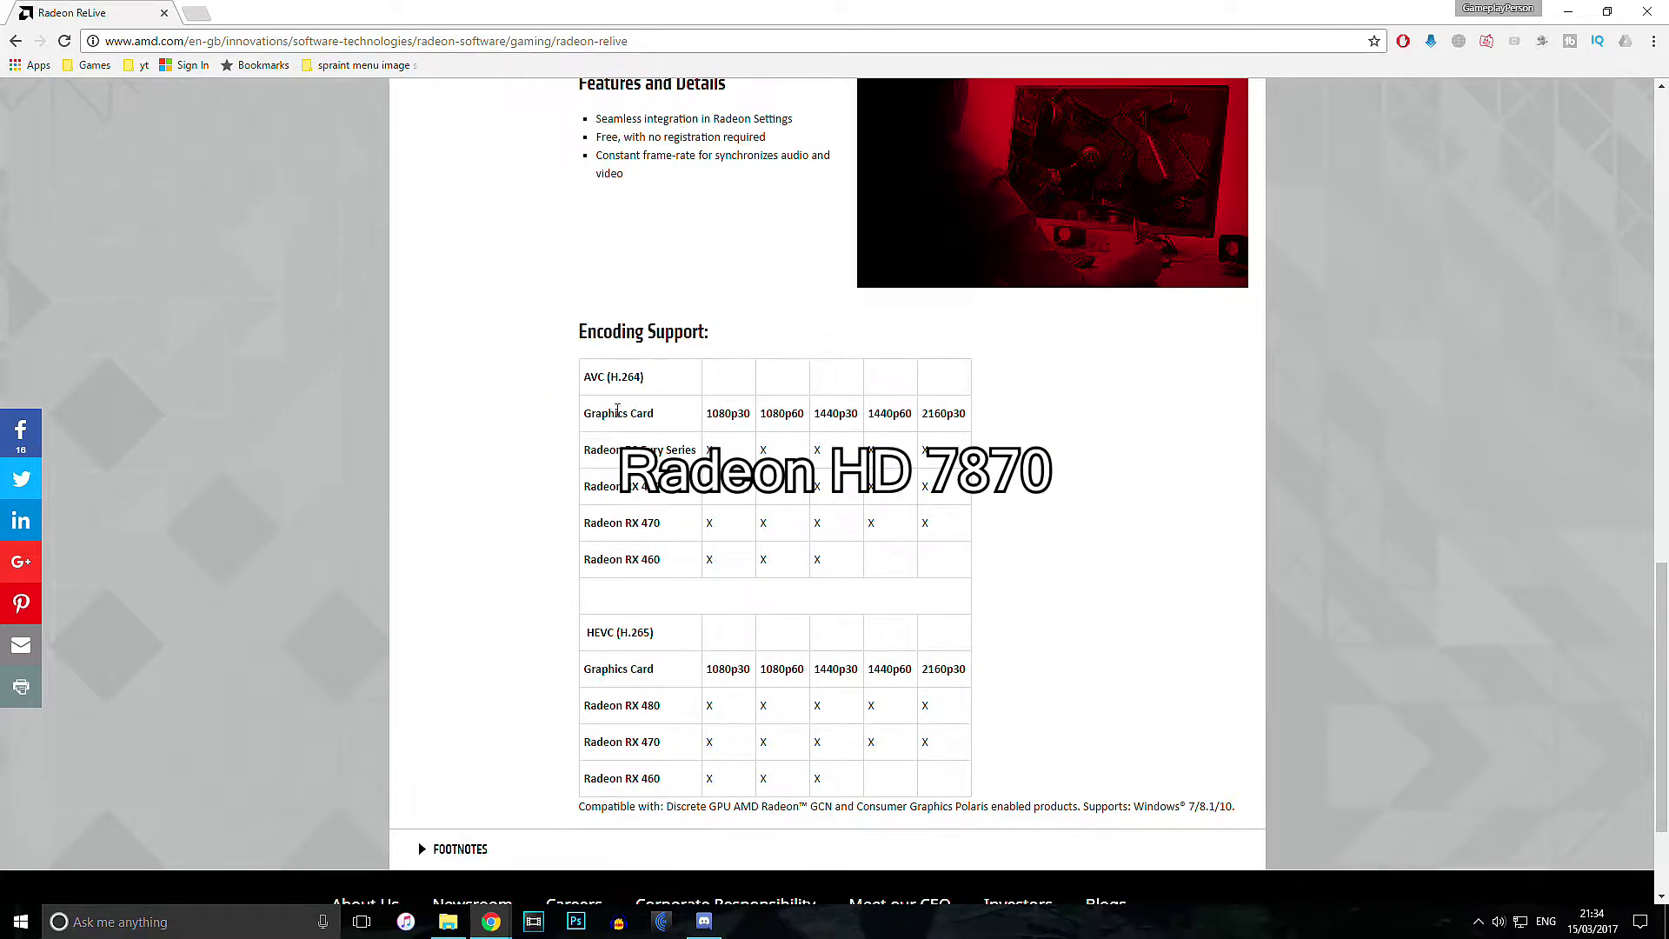
left_click_drag(587, 376, 882, 682)
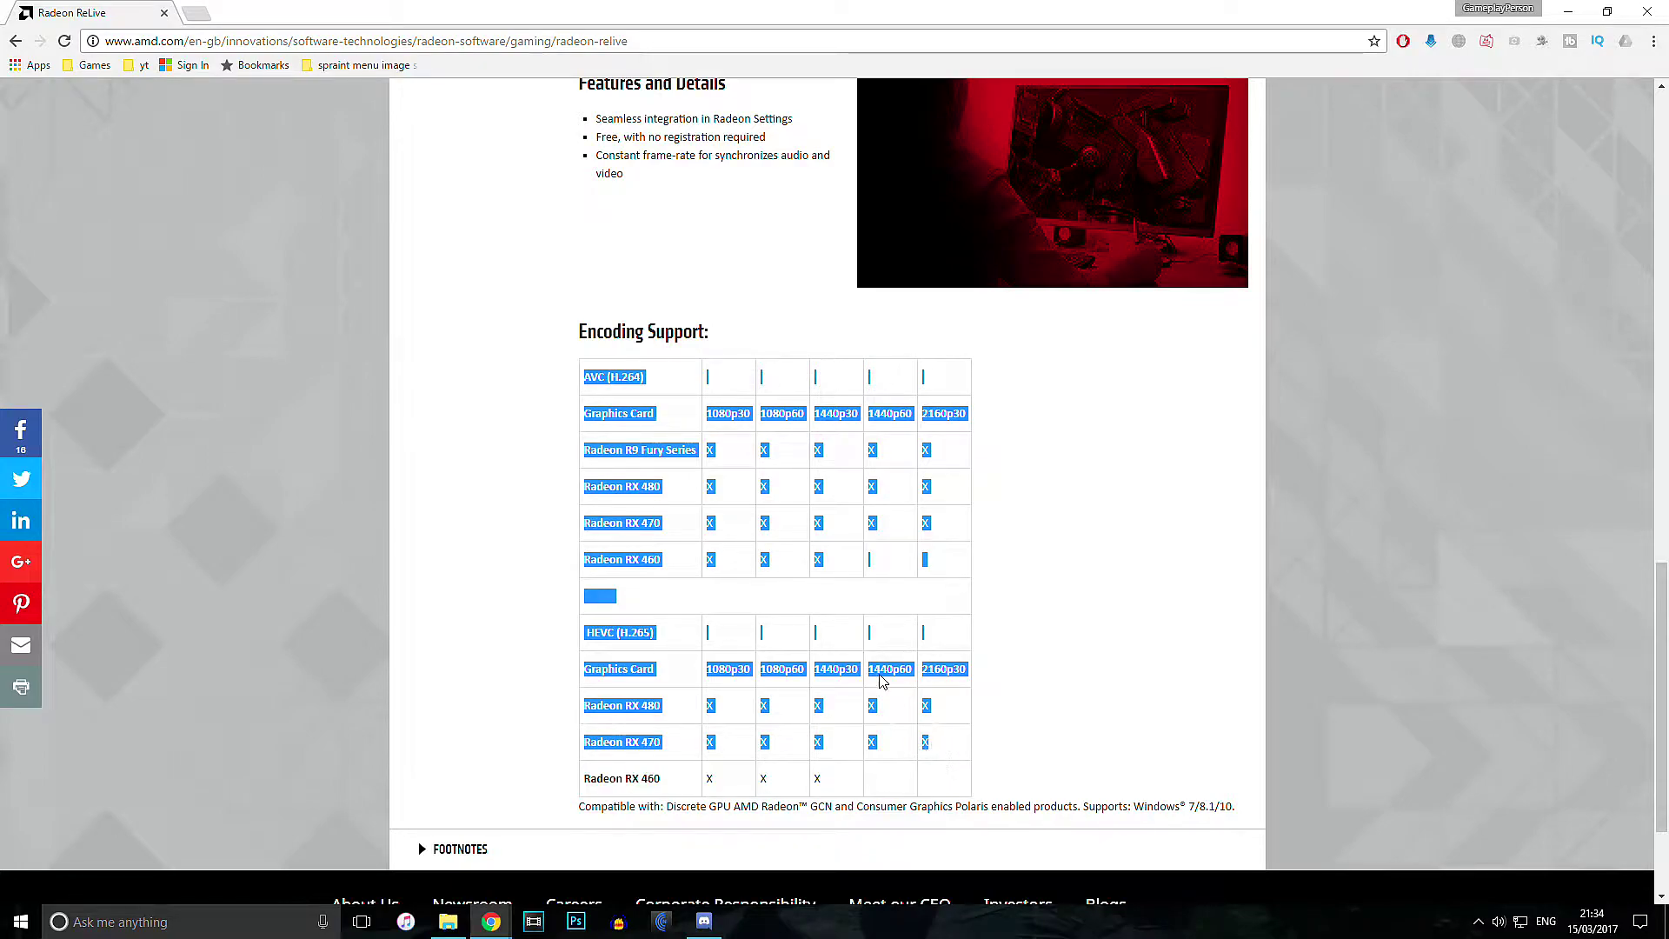
left_click(668, 472)
key("ctrl+a")
left_click(931, 756)
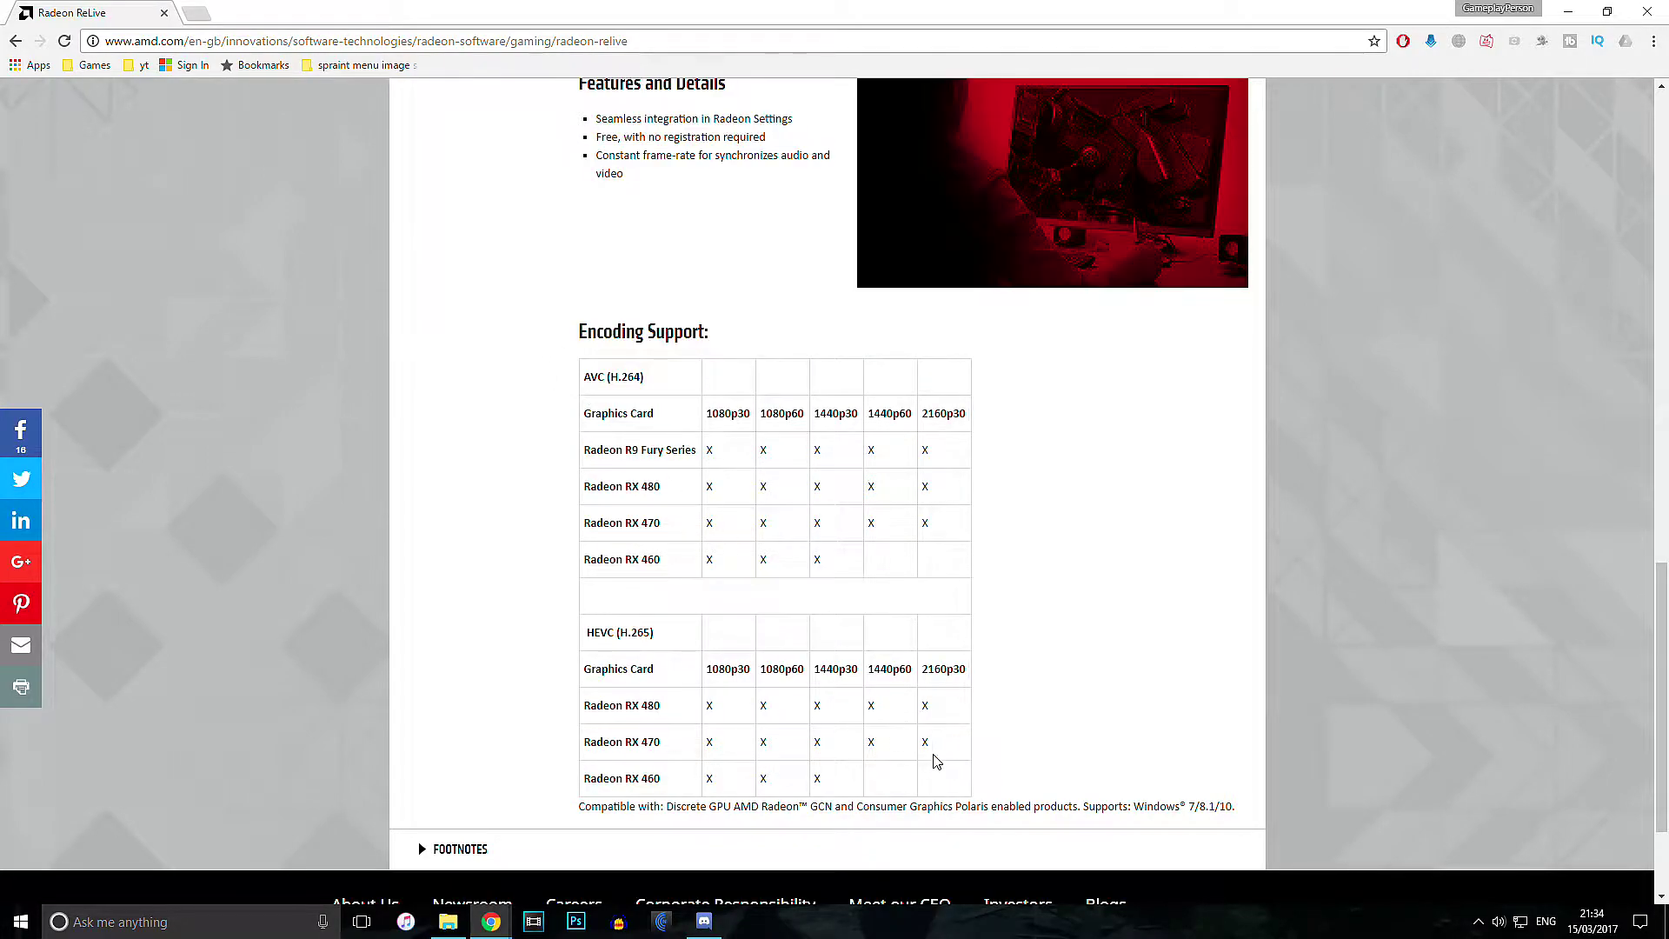
Return to the top and go to AMD's driver download page via DOWNLOAD NOW.
scroll(830, 532, "up", 1)
scroll(830, 532, "up", 14)
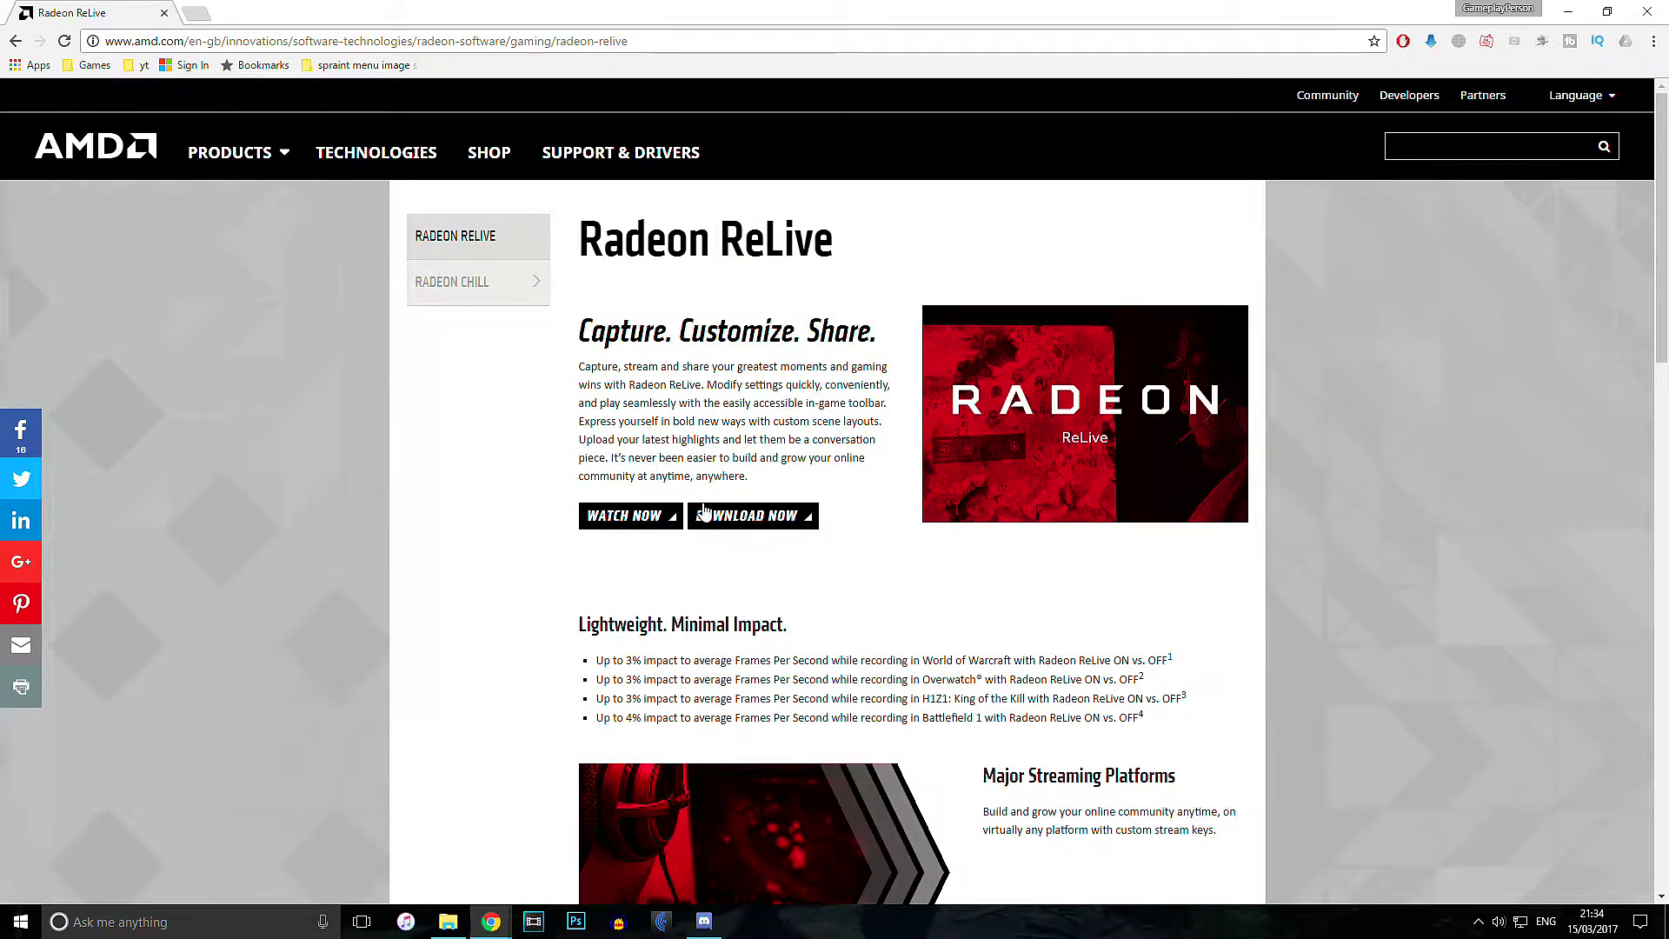
left_click(703, 513)
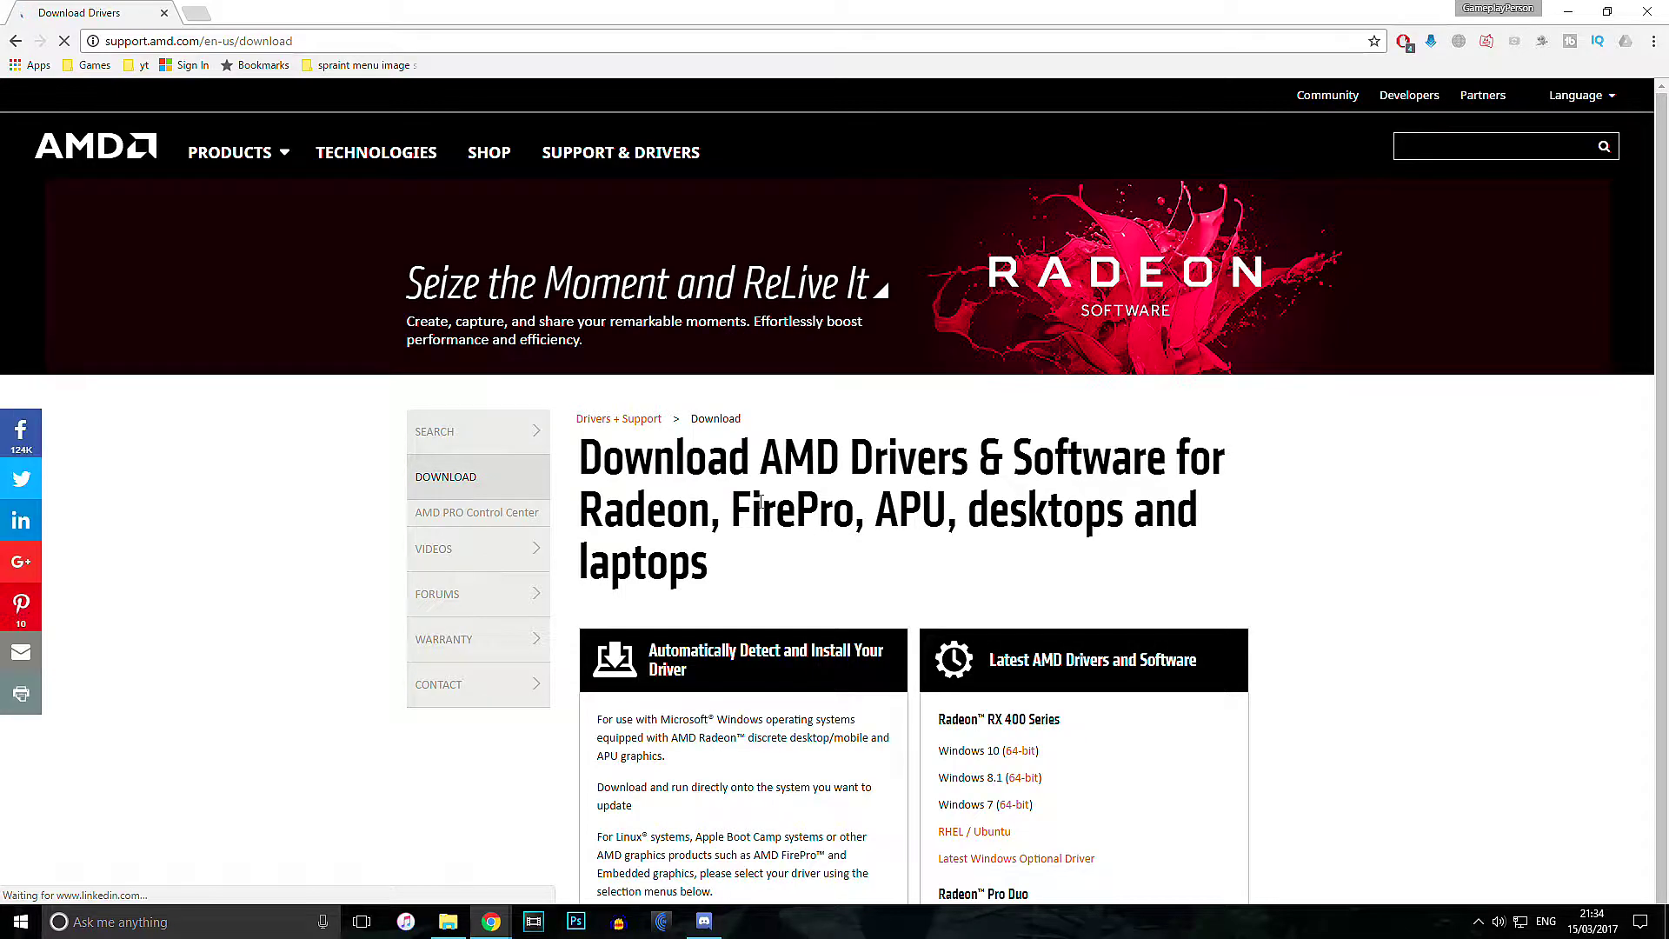
In Manually Select Your Driver, choose Desktop Graphics and the Radeon HD Series family.
scroll(764, 522, "down", 4)
scroll(764, 530, "down", 6)
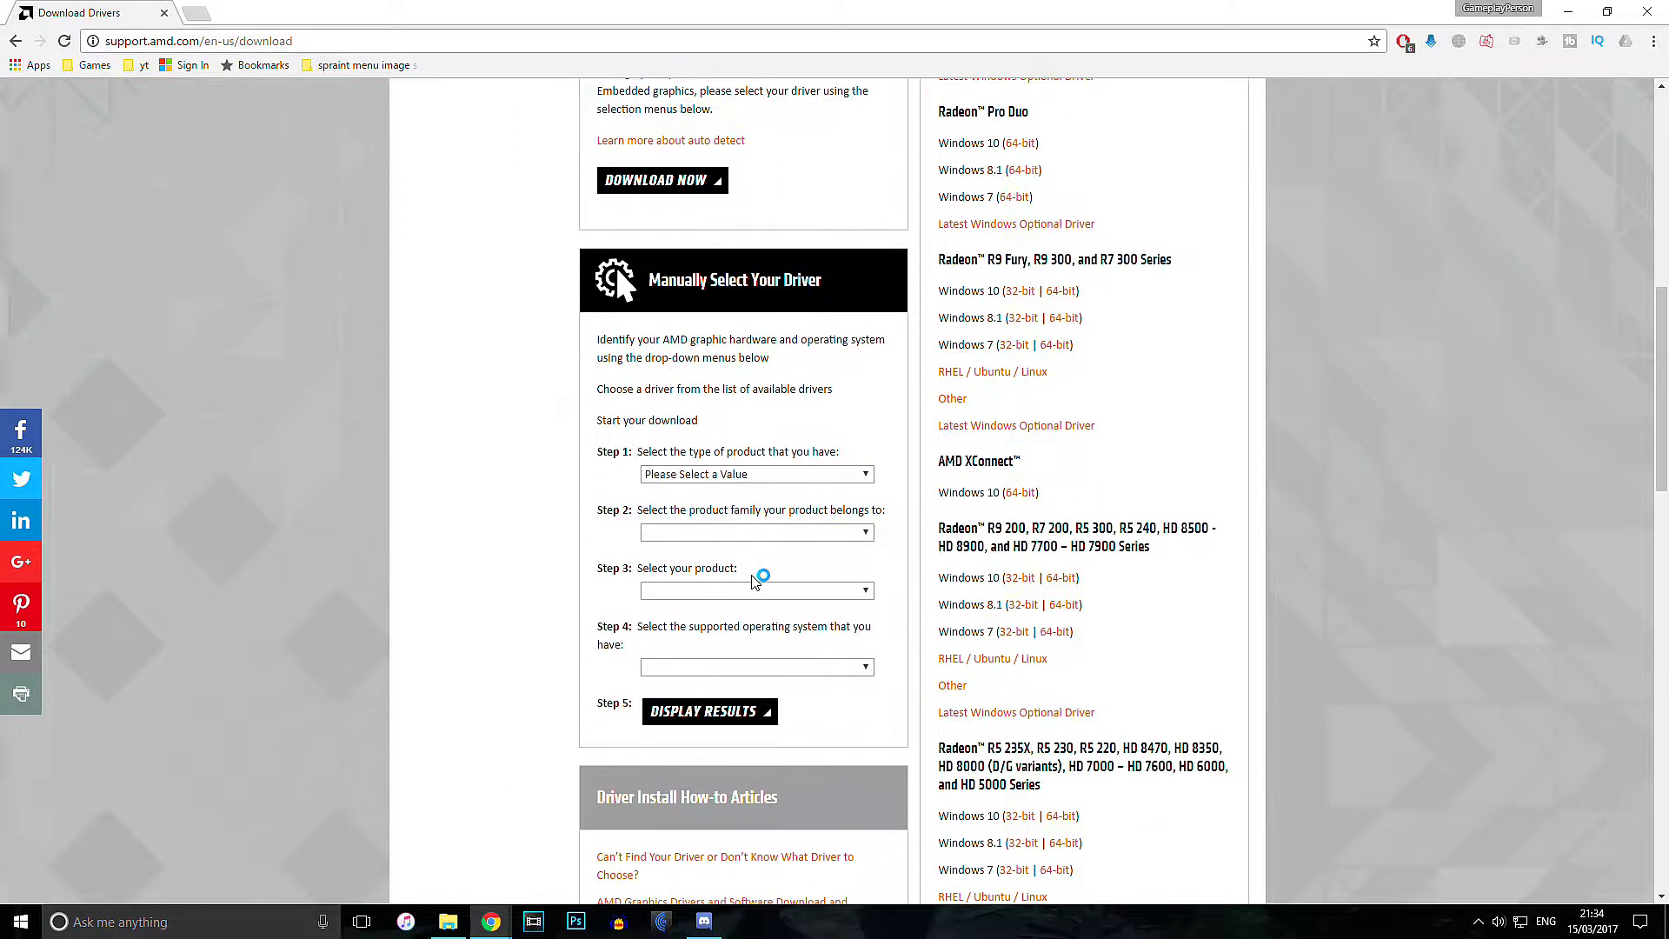
left_click_drag(905, 664, 618, 225)
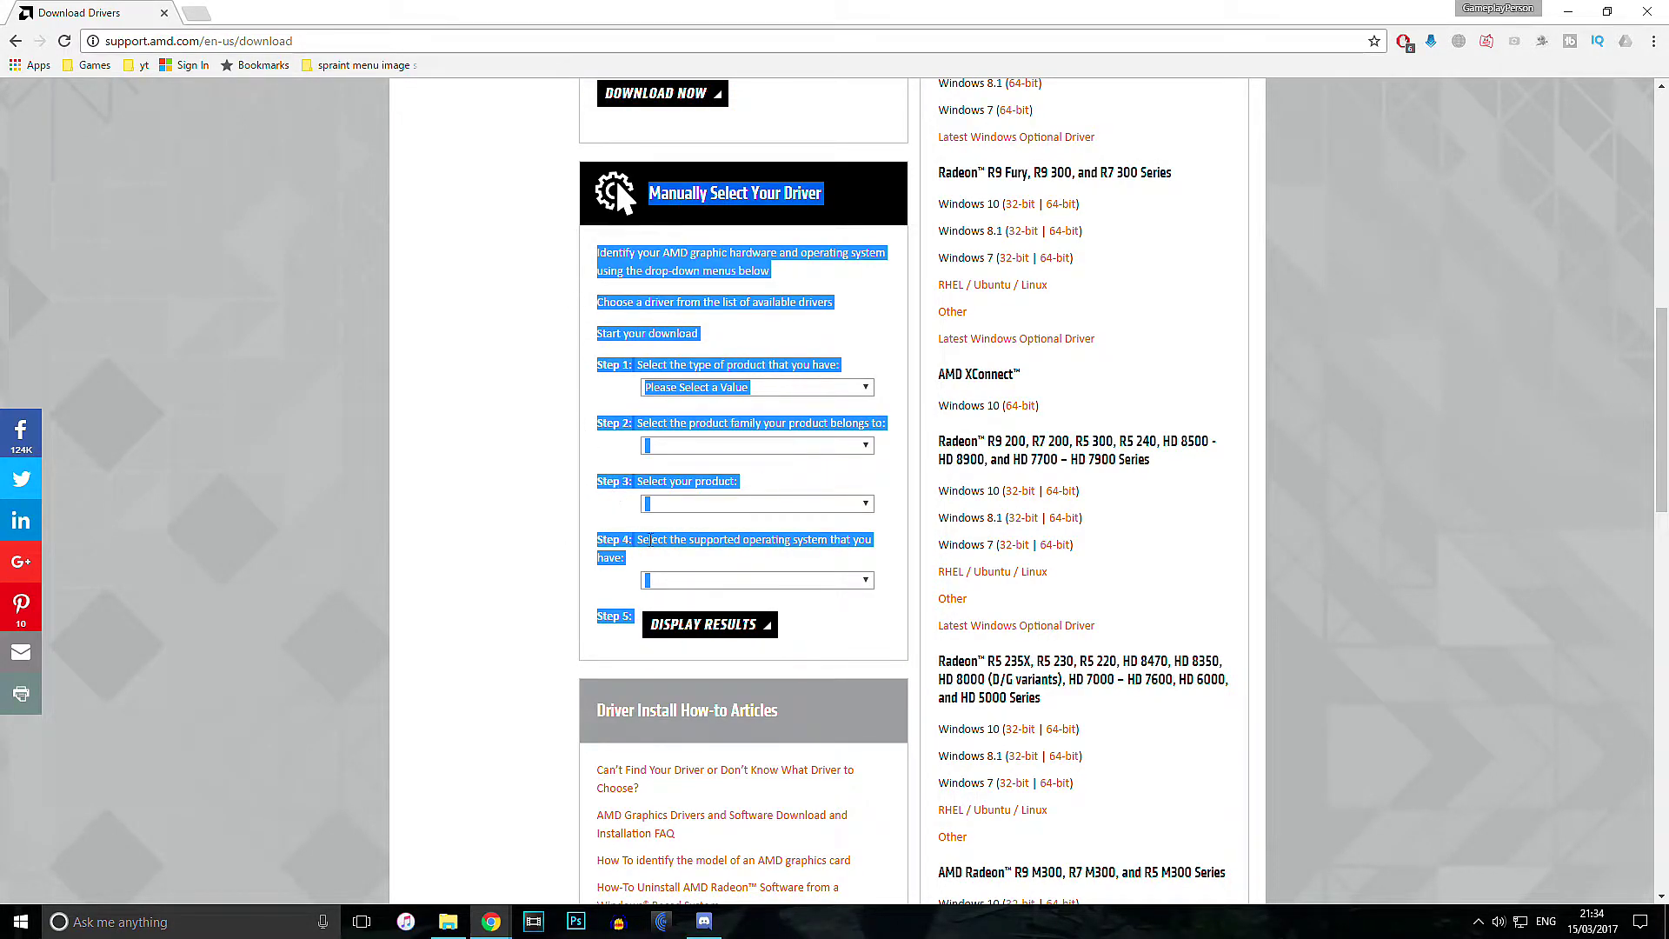
left_click(683, 346)
left_click(732, 388)
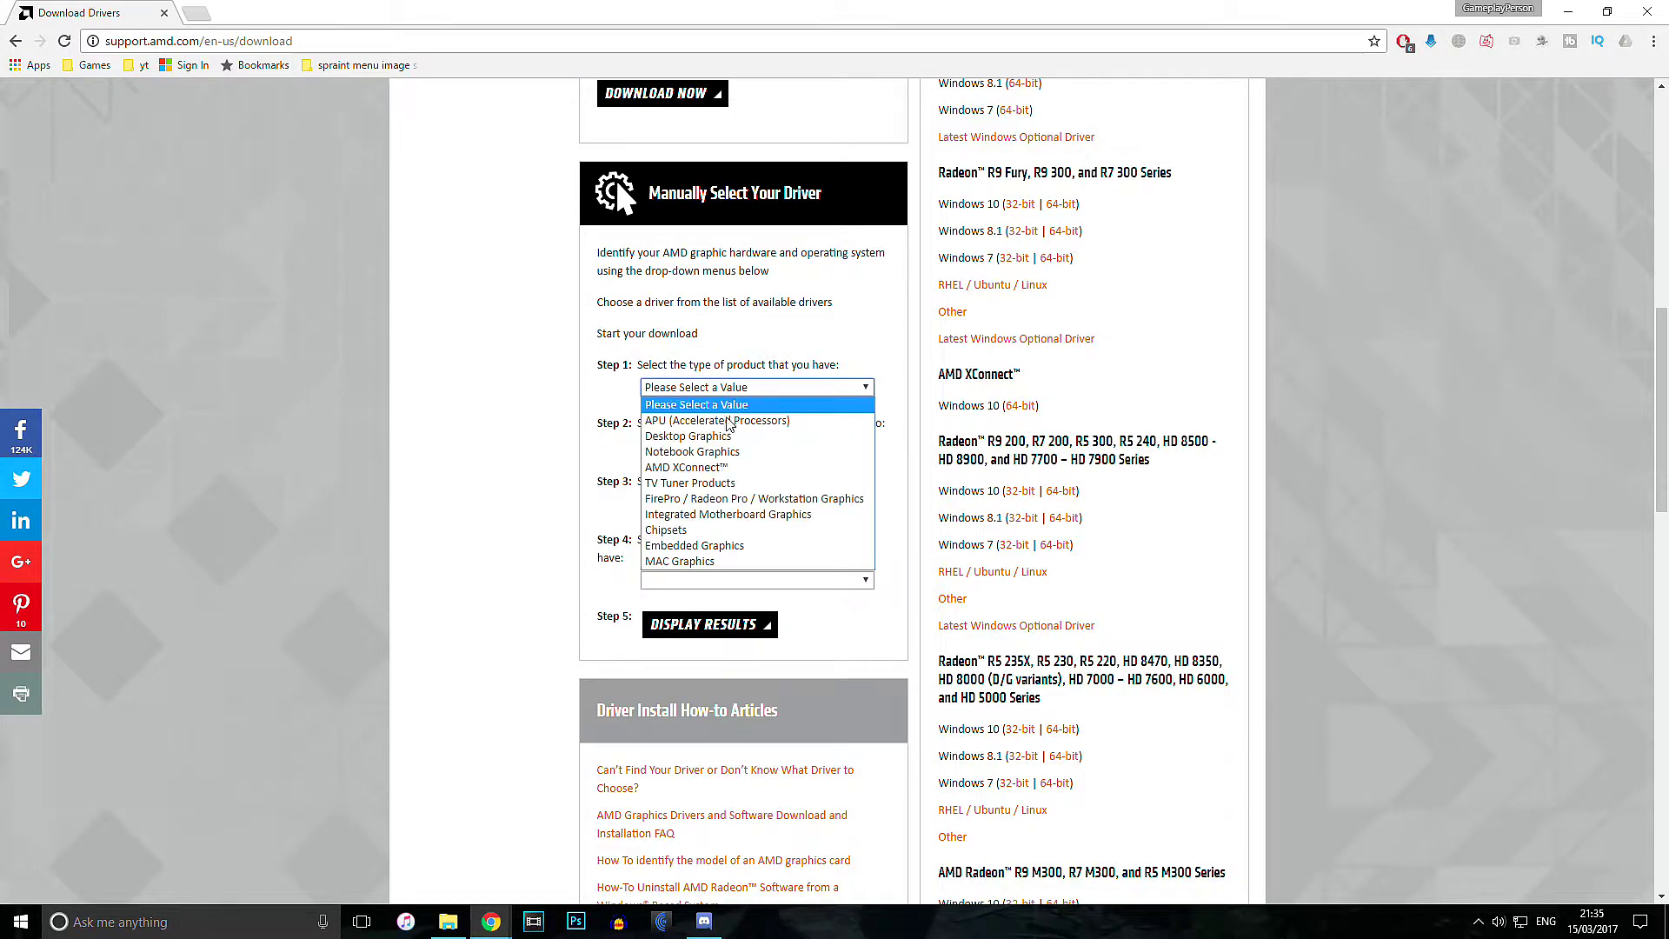
left_click(726, 435)
left_click(726, 445)
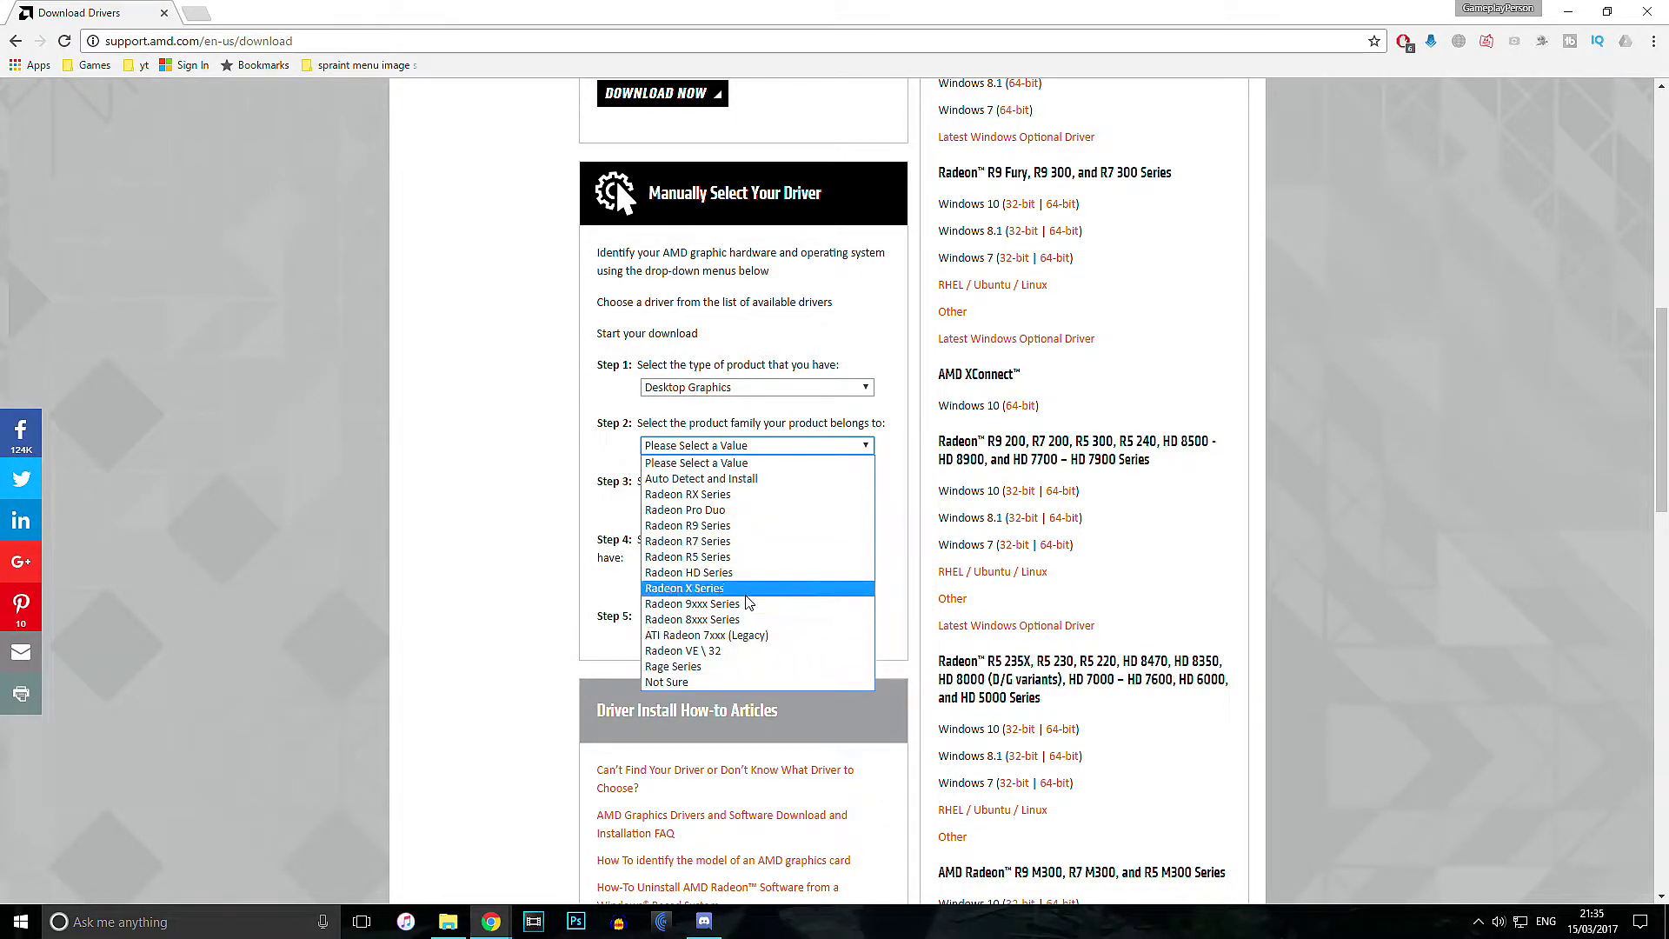
left_click(743, 572)
Pick Radeon HD 7800 Series PCIe and Windows 10 - 64 Bit, then display the driver results.
left_click(744, 504)
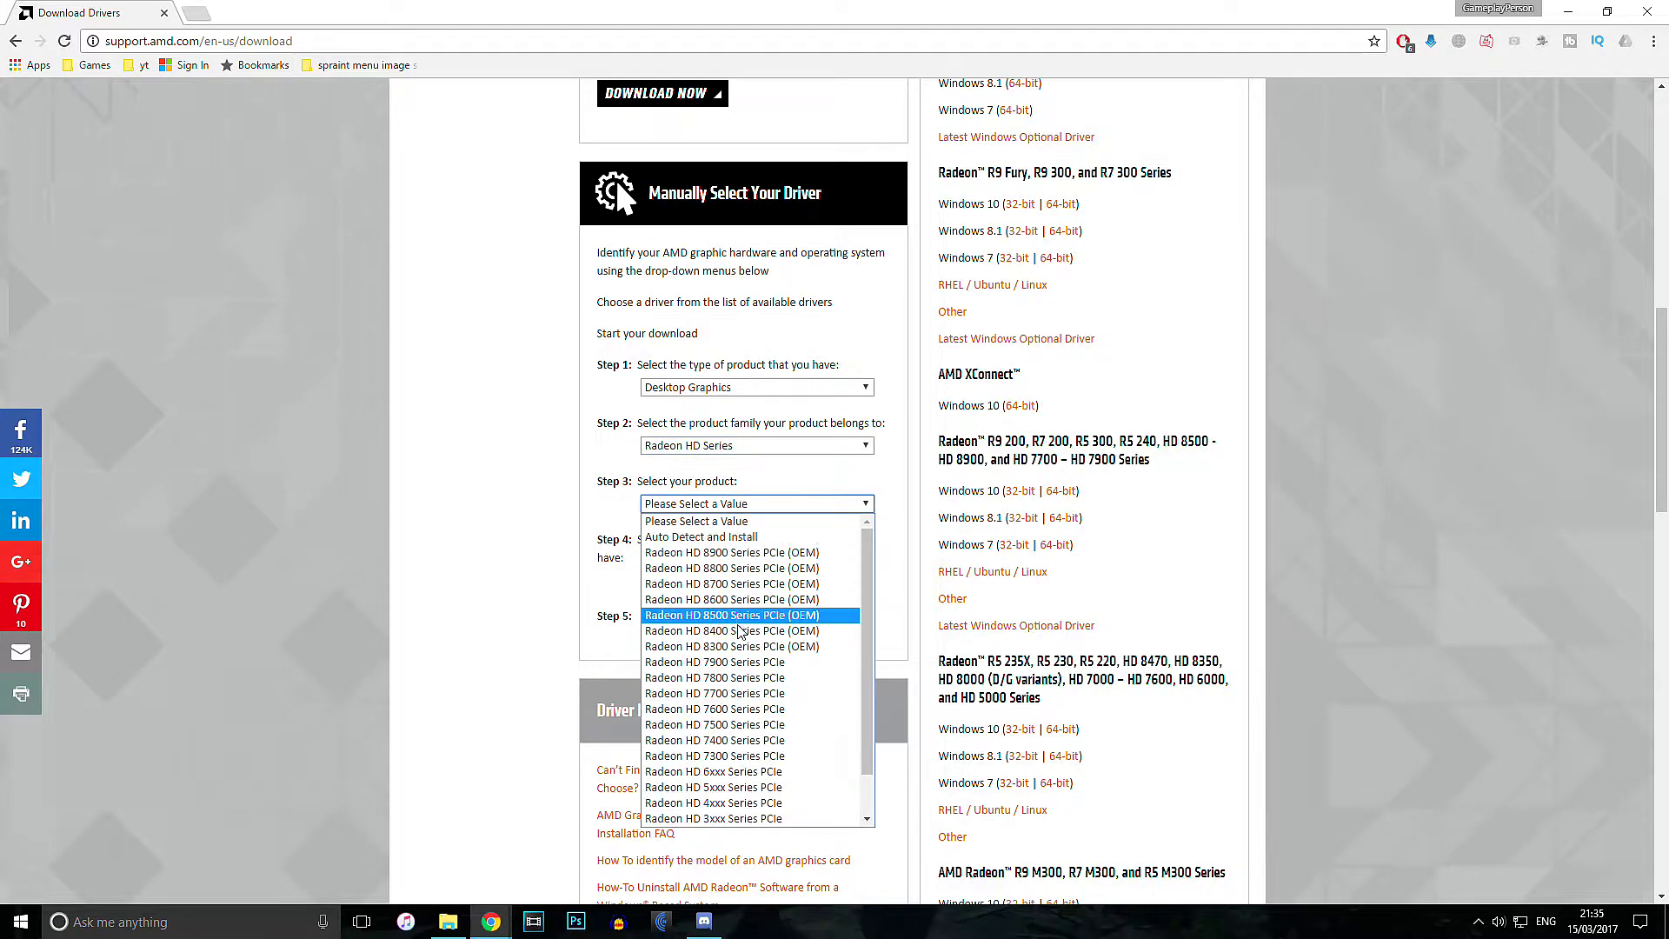
scroll(739, 686, "down", 1)
left_click(729, 631)
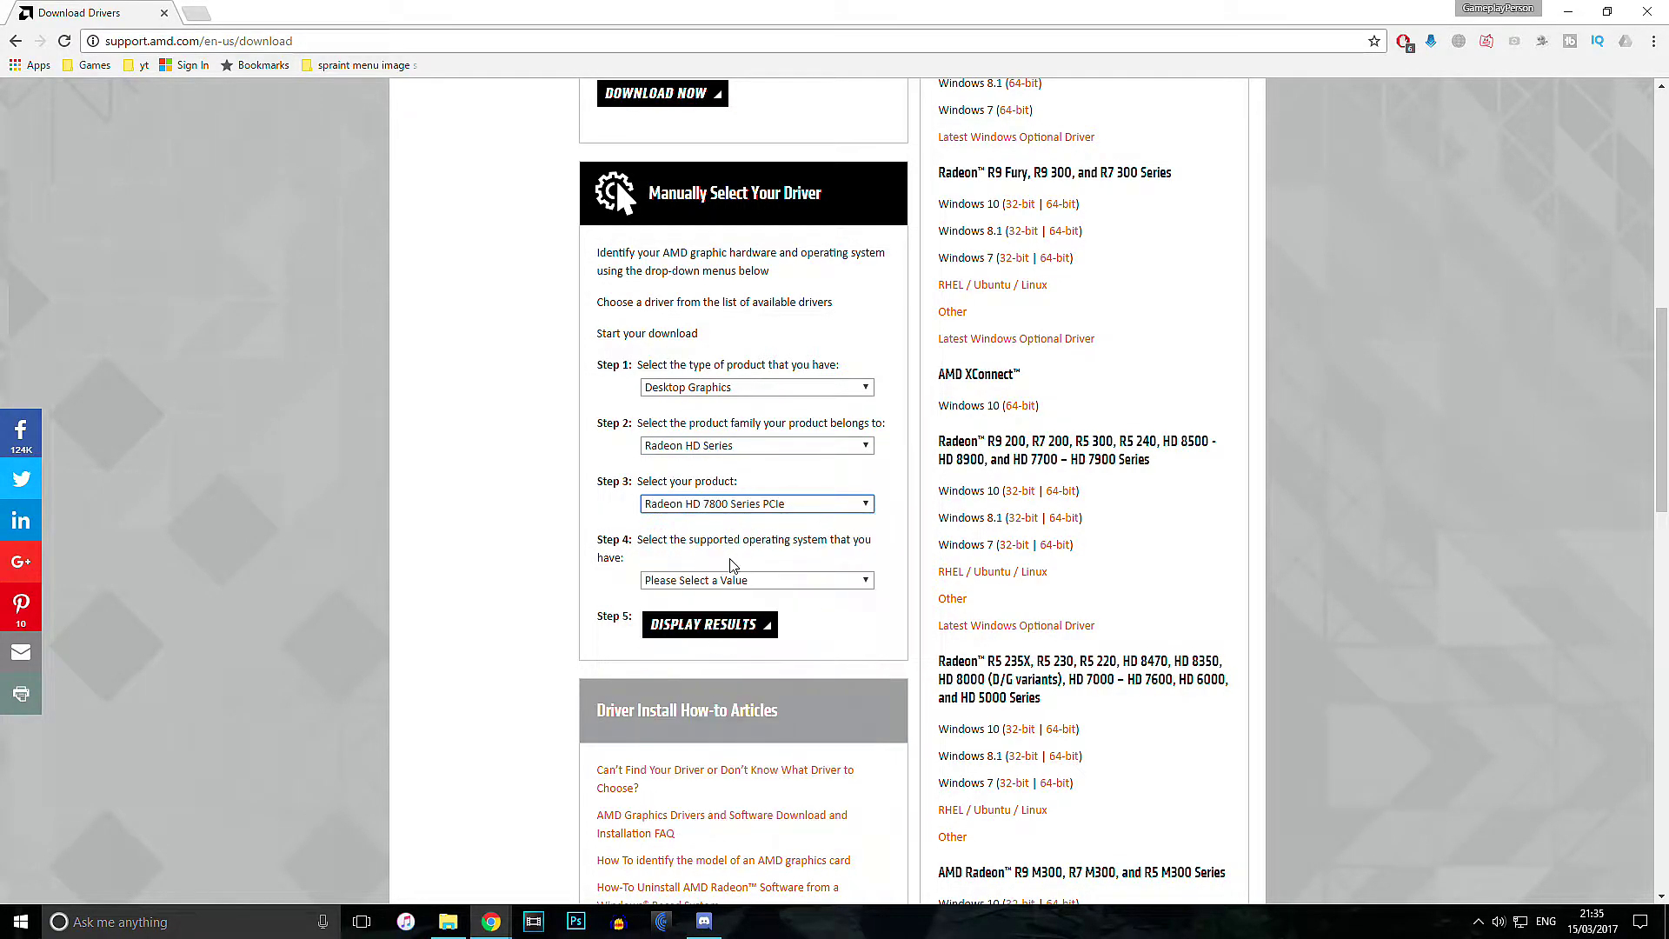
left_click(735, 580)
left_click(732, 629)
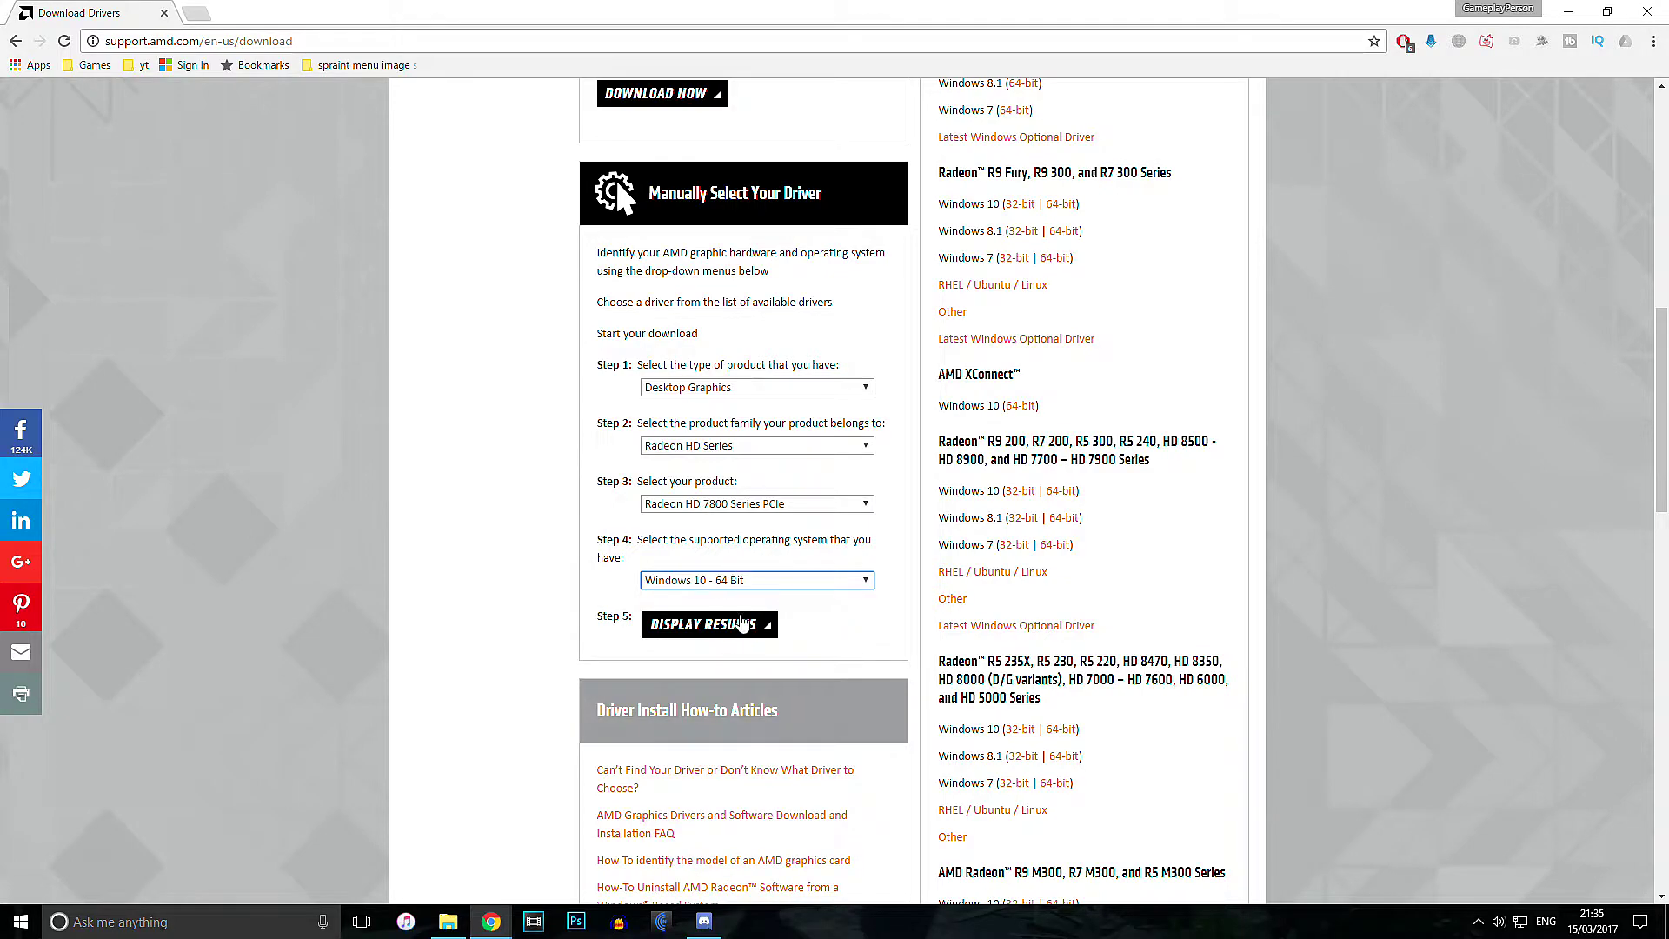
left_click(735, 633)
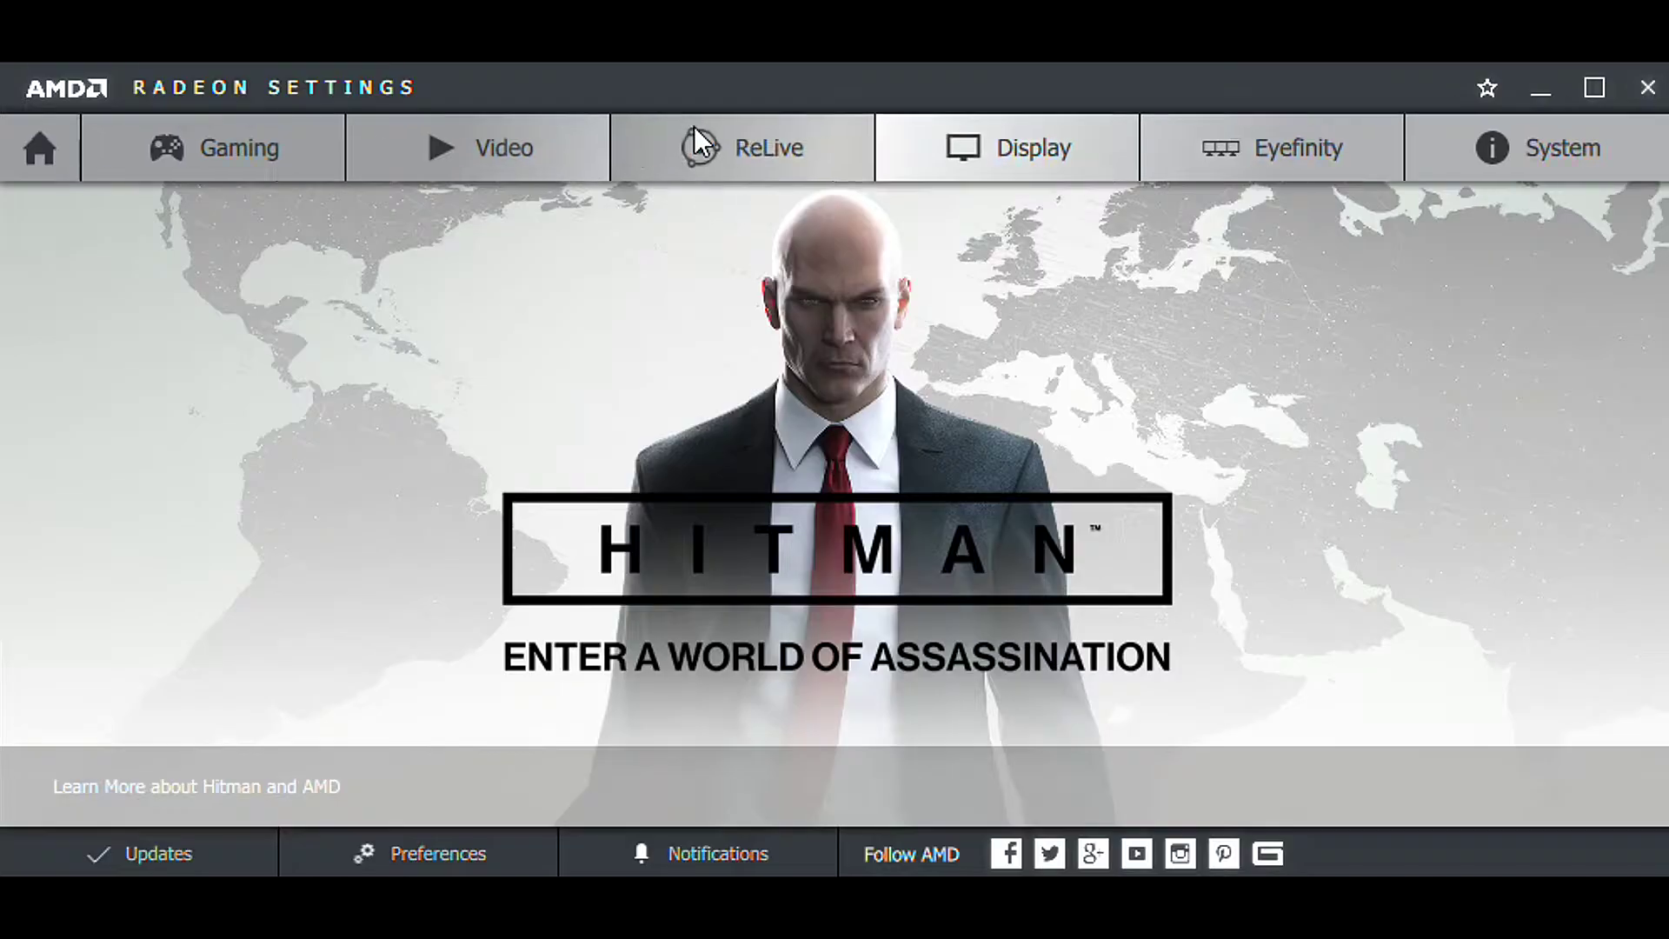
left_click(694, 130)
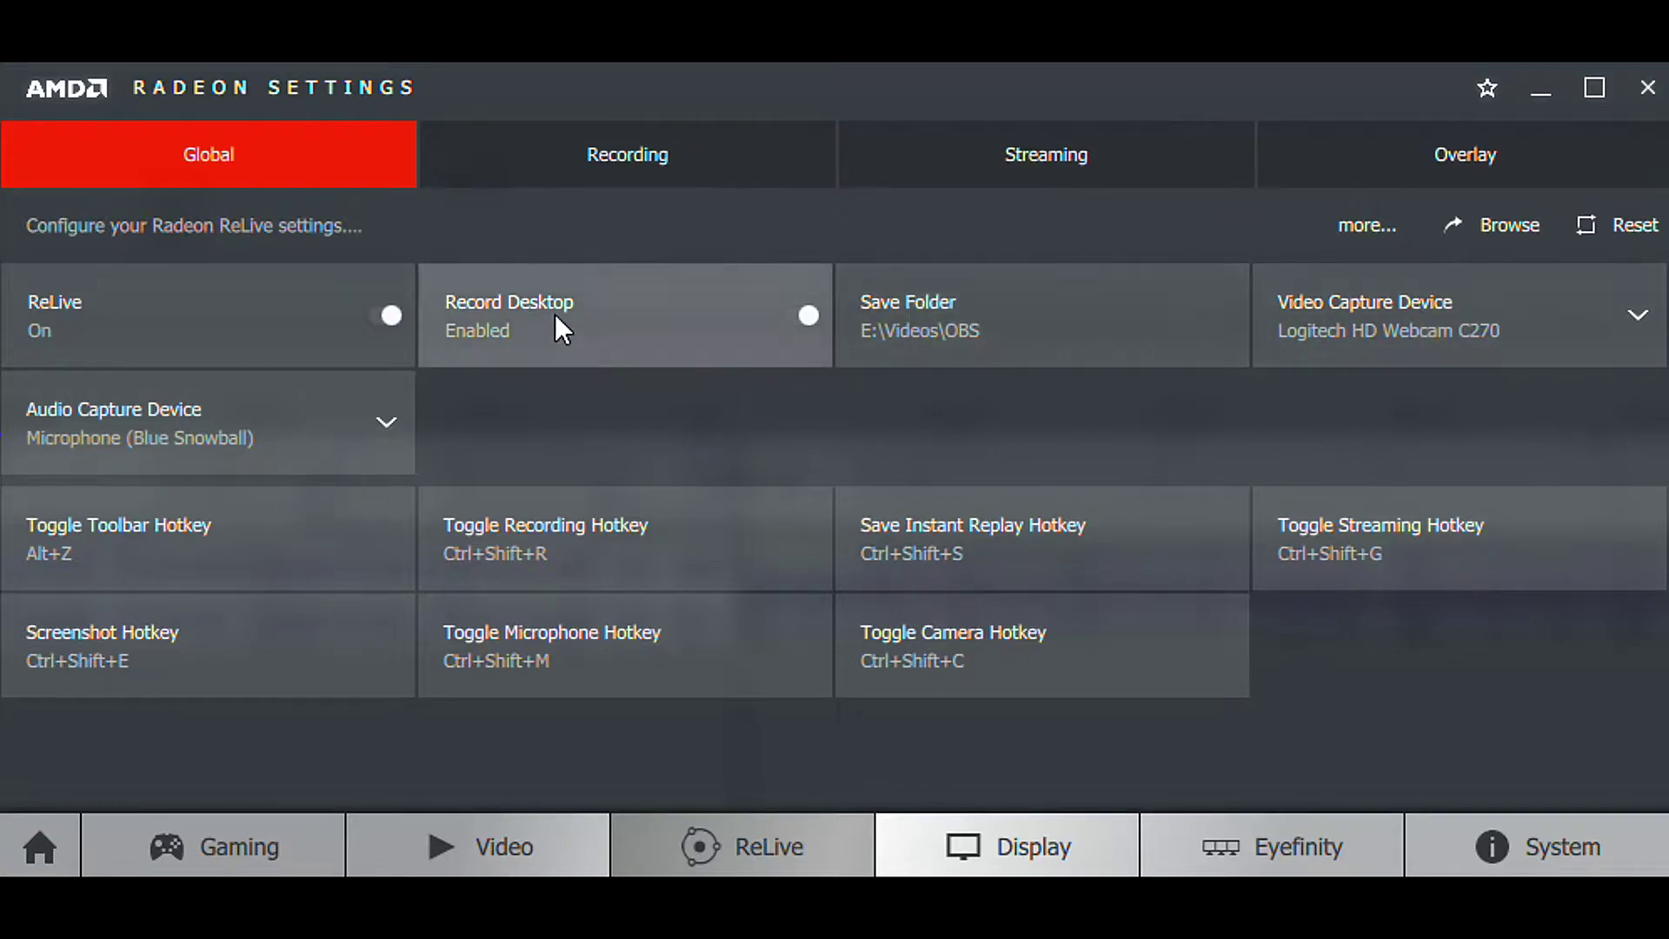
Check ReLive's Global settings (On, Record Desktop, E:\Videos\OBS) and open Recording options.
left_click(563, 160)
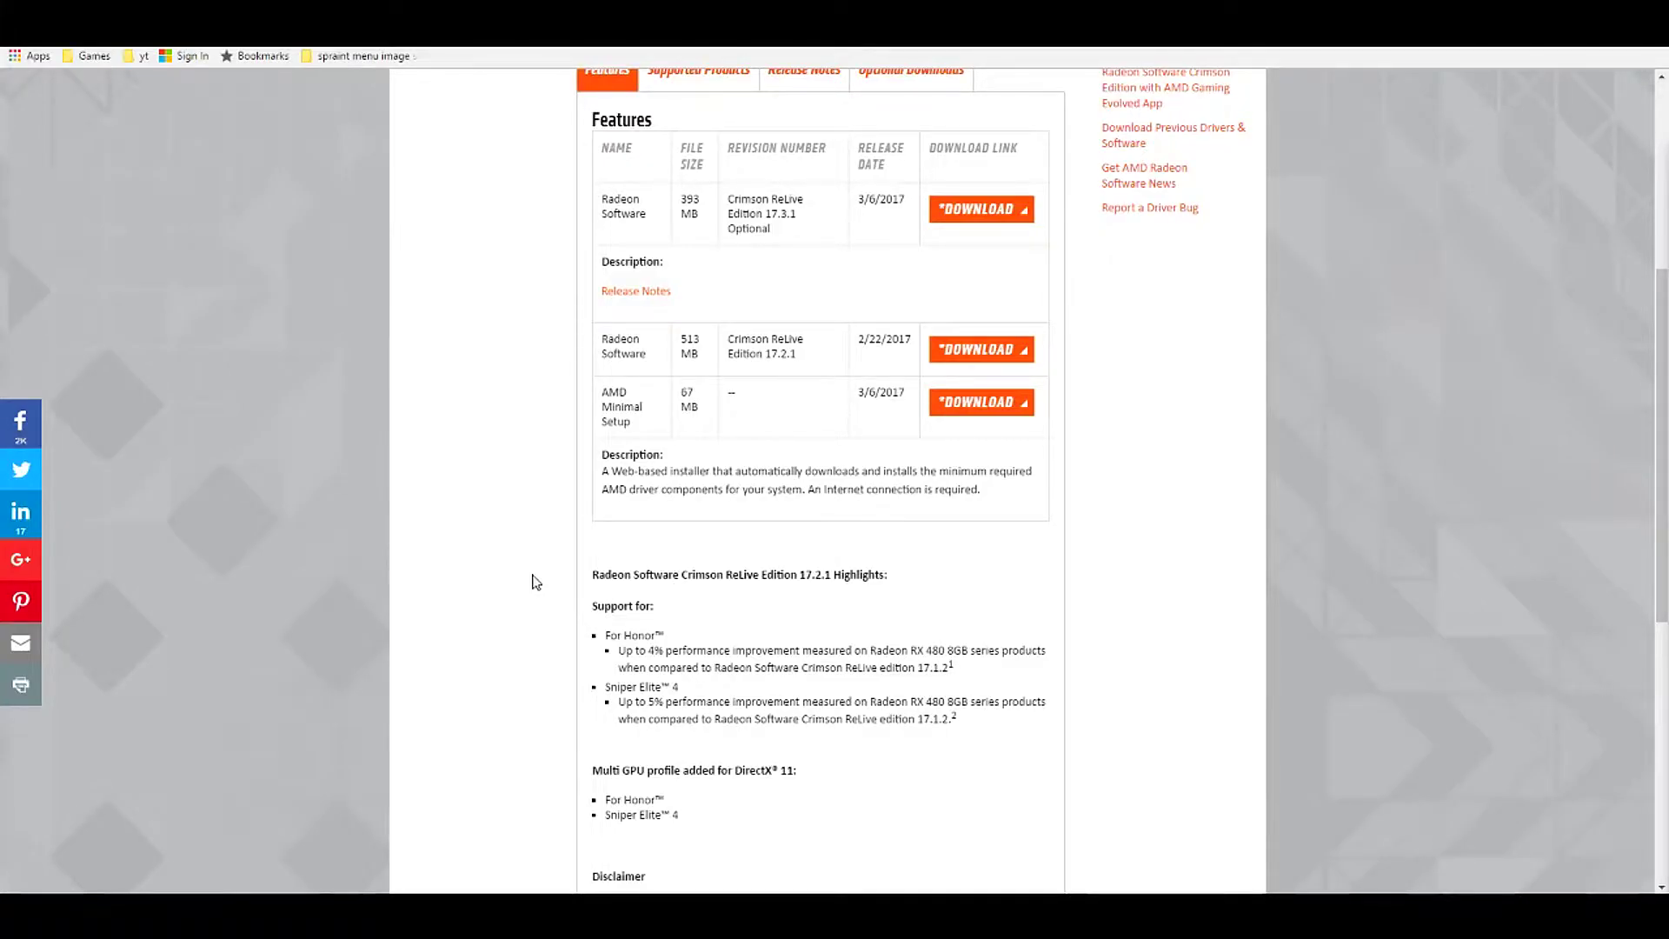
Bring up the ReLive overlay toolbar with Alt+Z and open its settings gear.
key("alt+z")
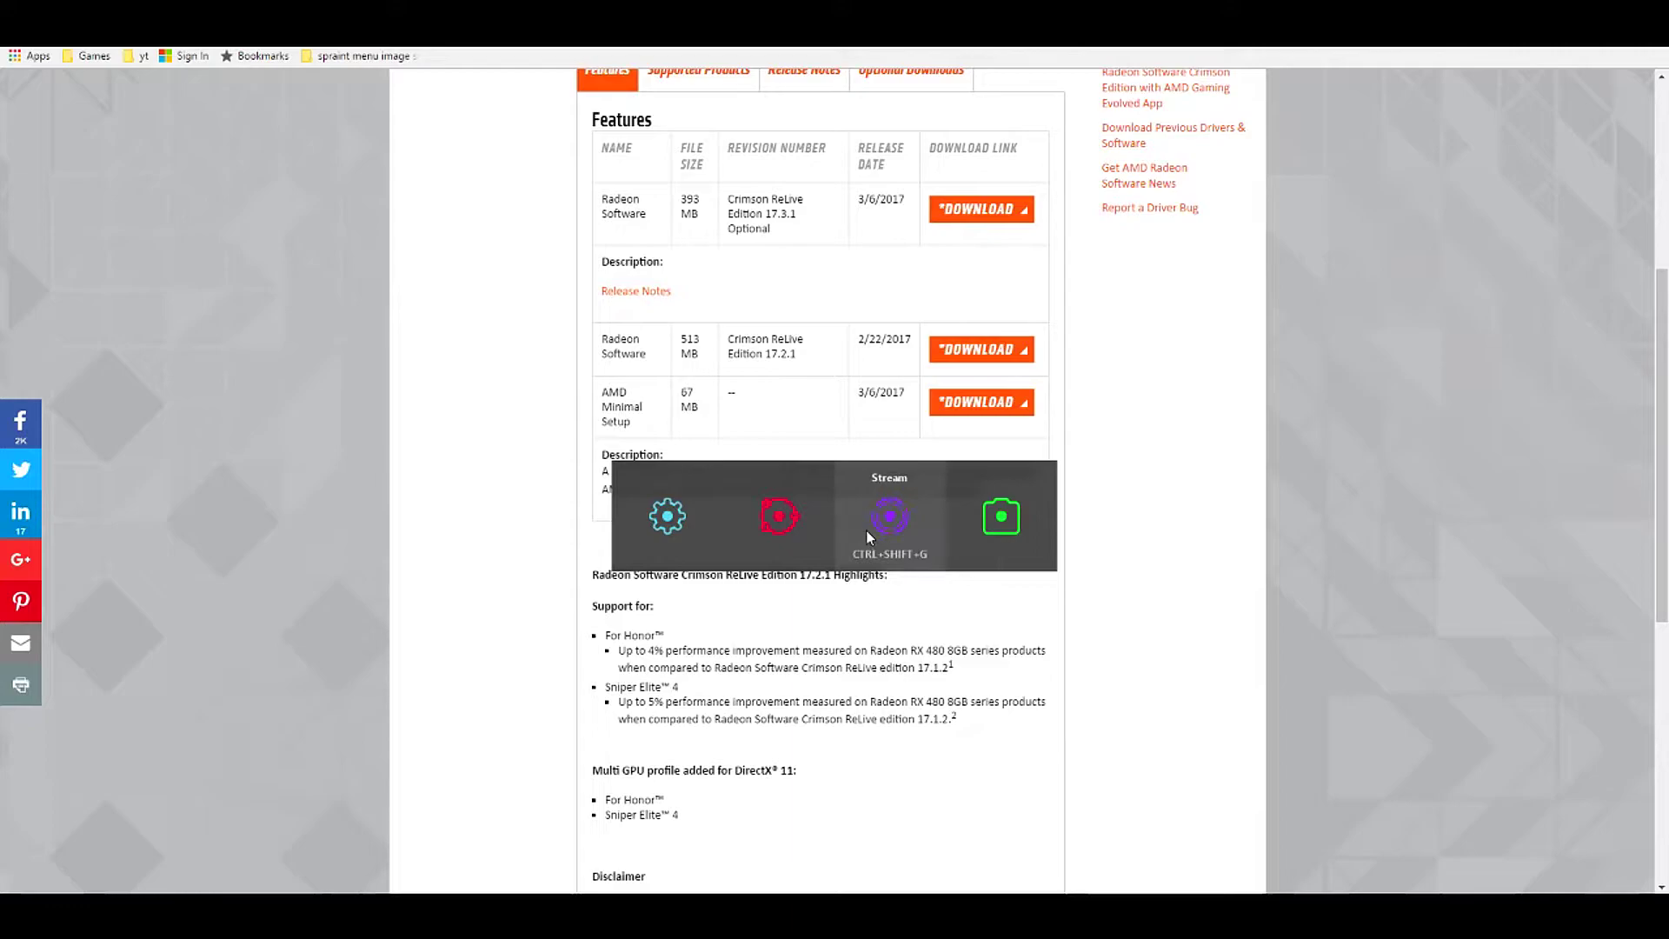
left_click(643, 527)
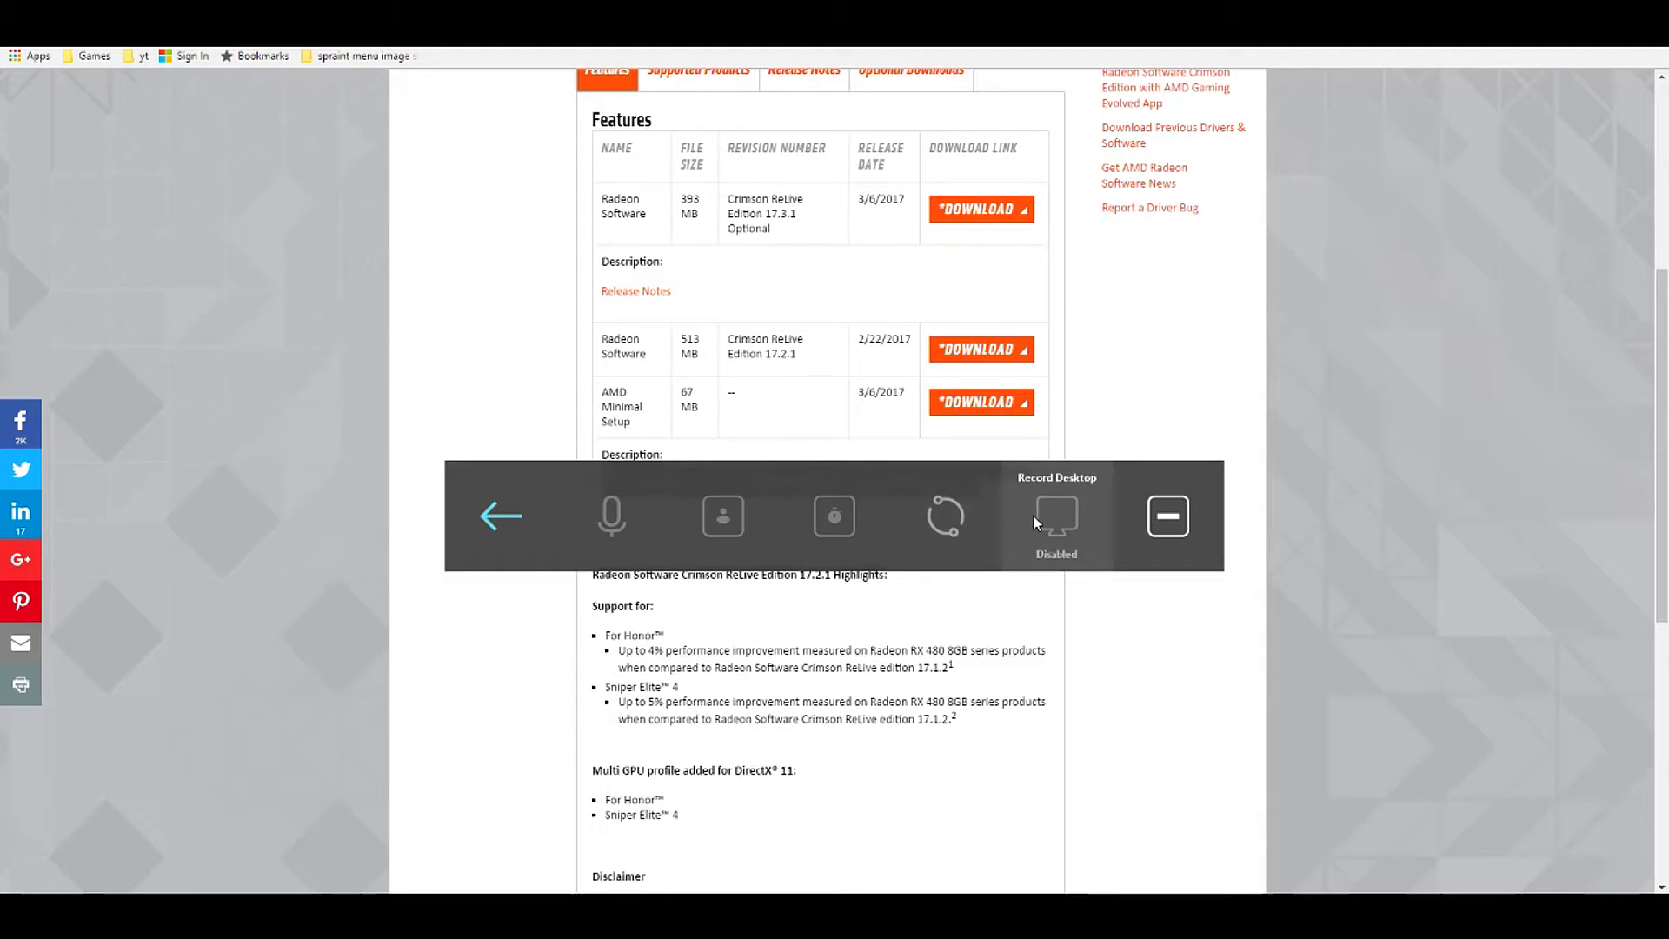
Cycle the toolbar position through bottom, top and middle, then return to the four-option toolbar and hide it.
left_click(1180, 528)
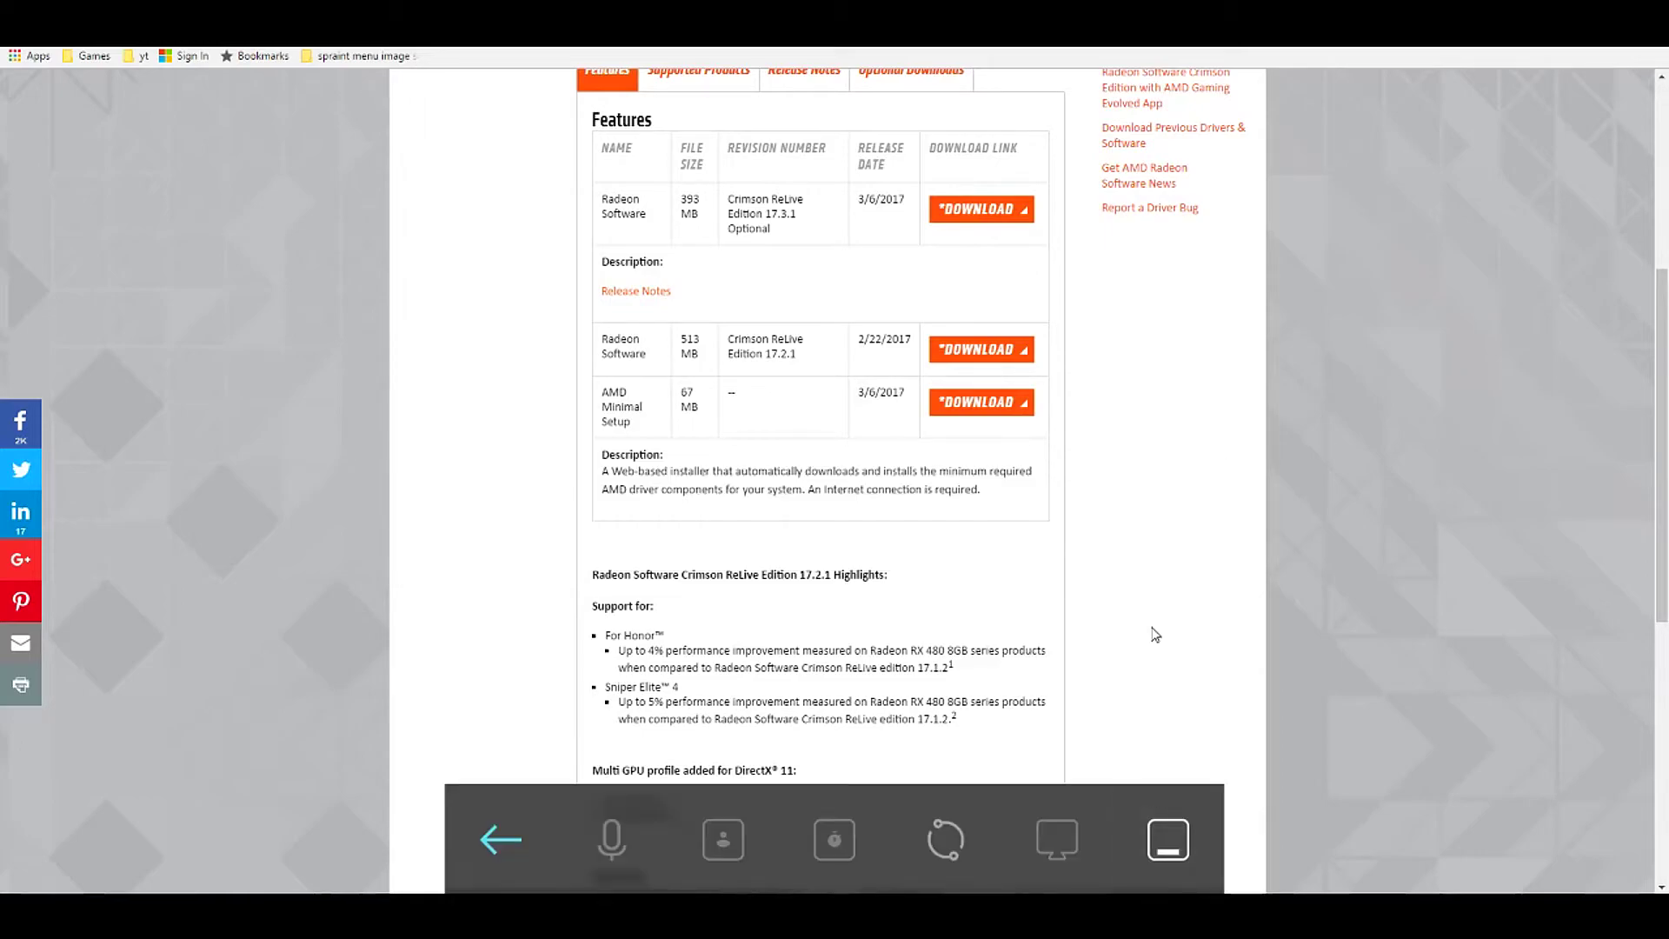
left_click(1170, 817)
left_click(1156, 113)
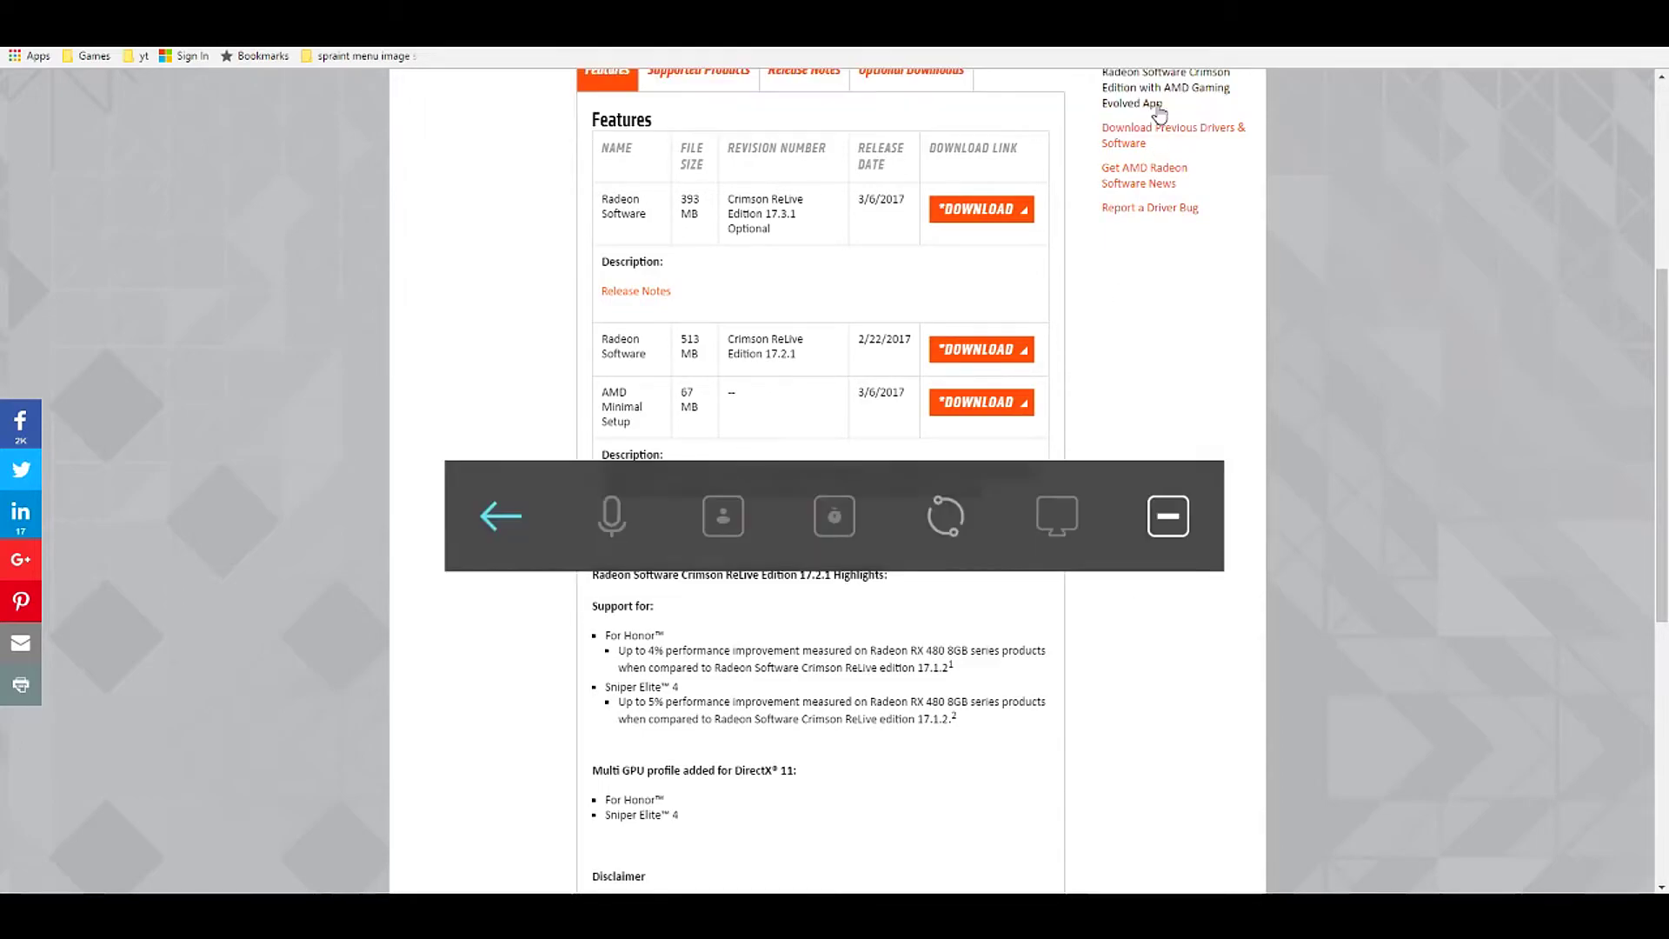
left_click(491, 520)
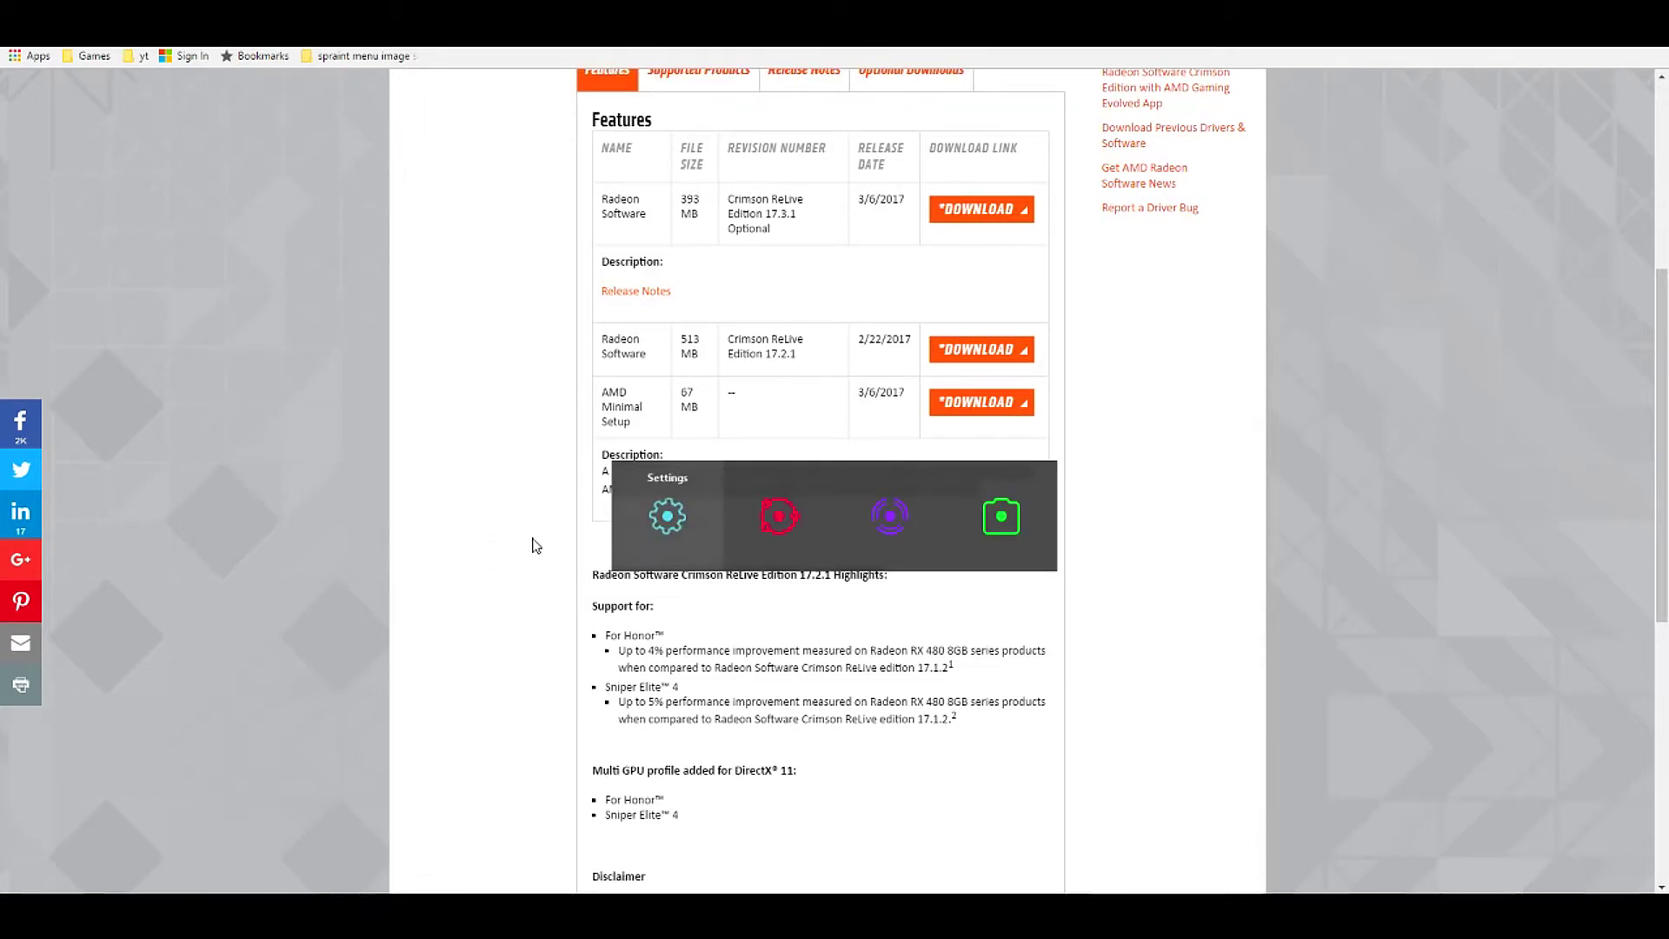
key("alt+z")
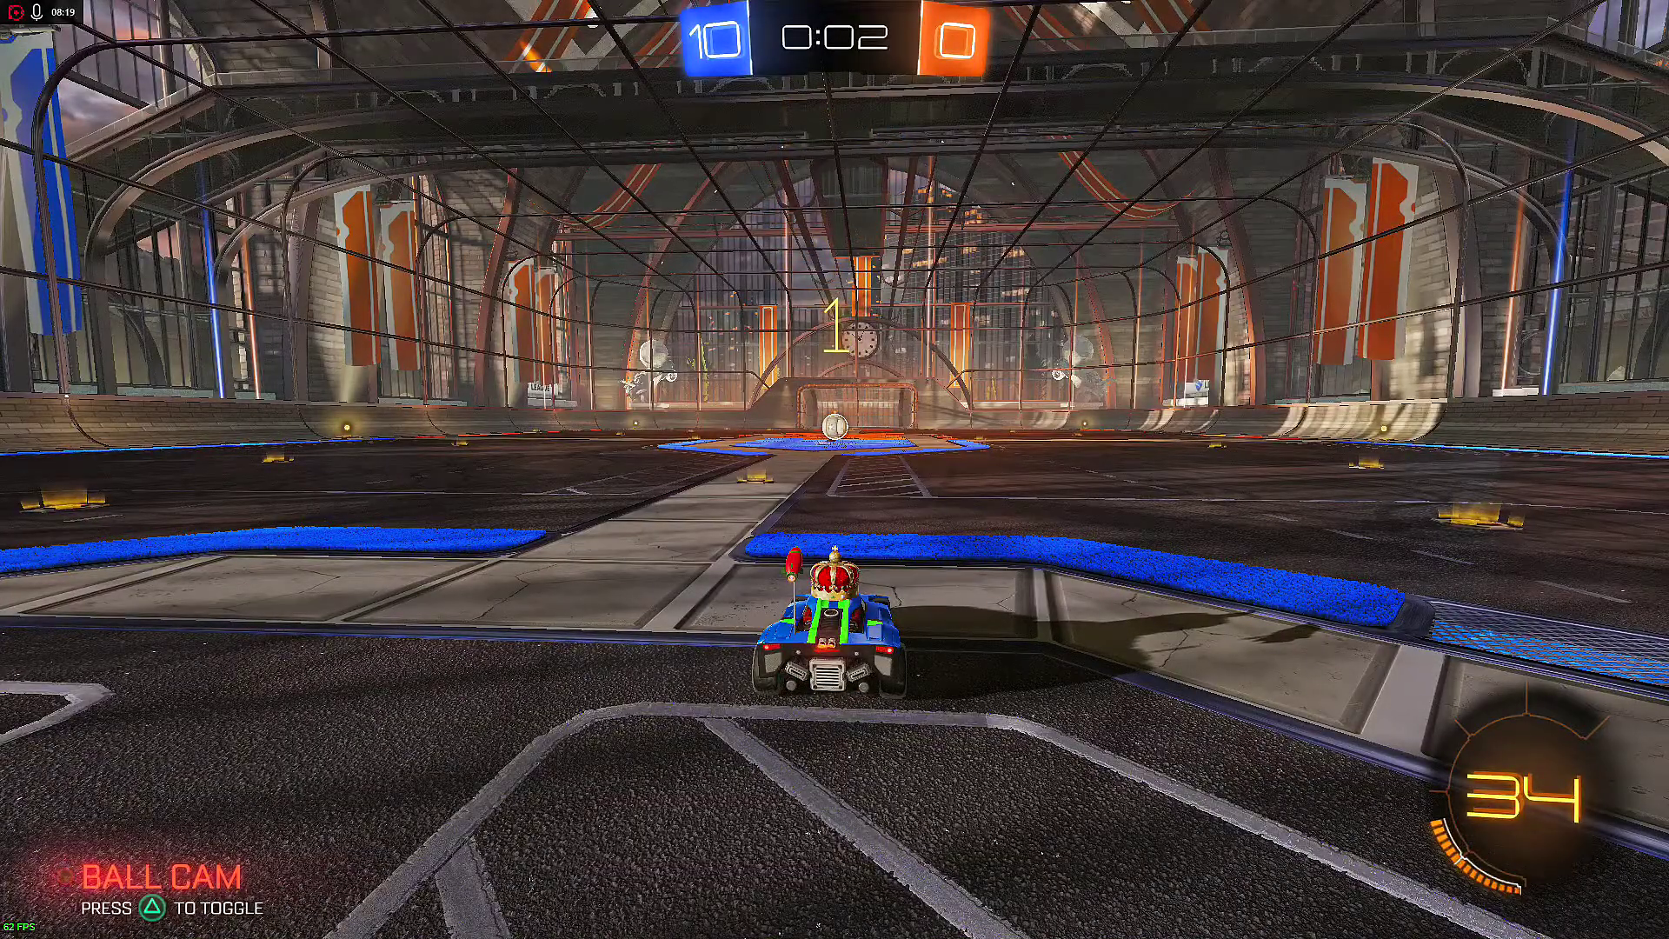
Finish the Rocket League match, send 'gg' via quick chat, and jump on the podium.
key("w")
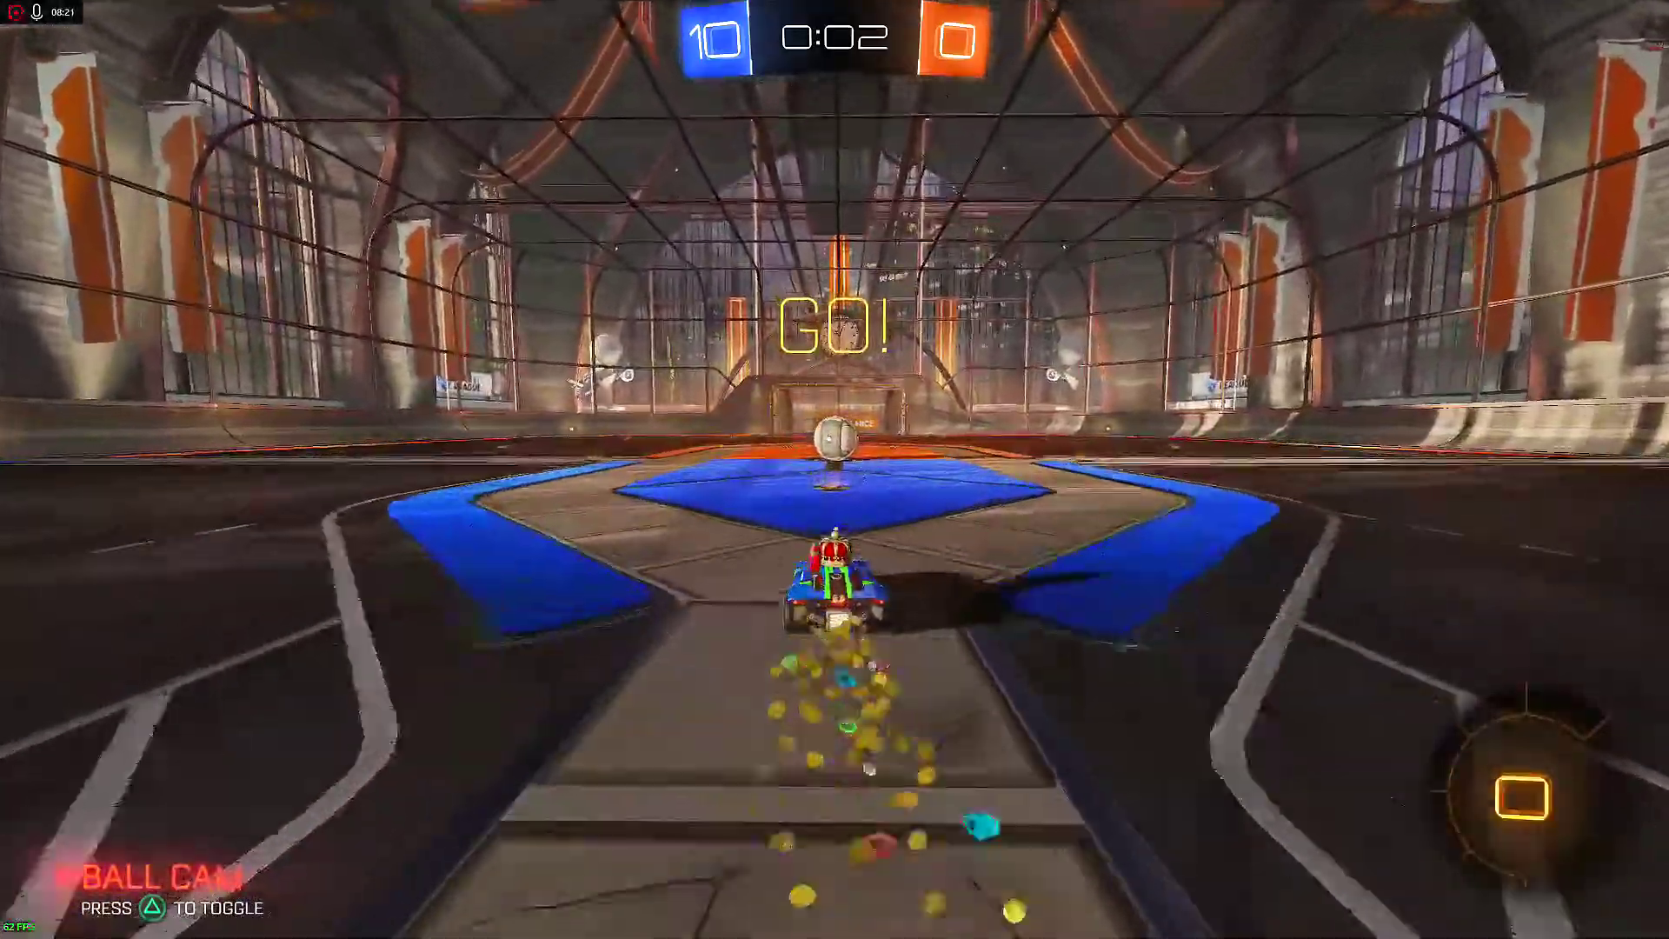
key("w")
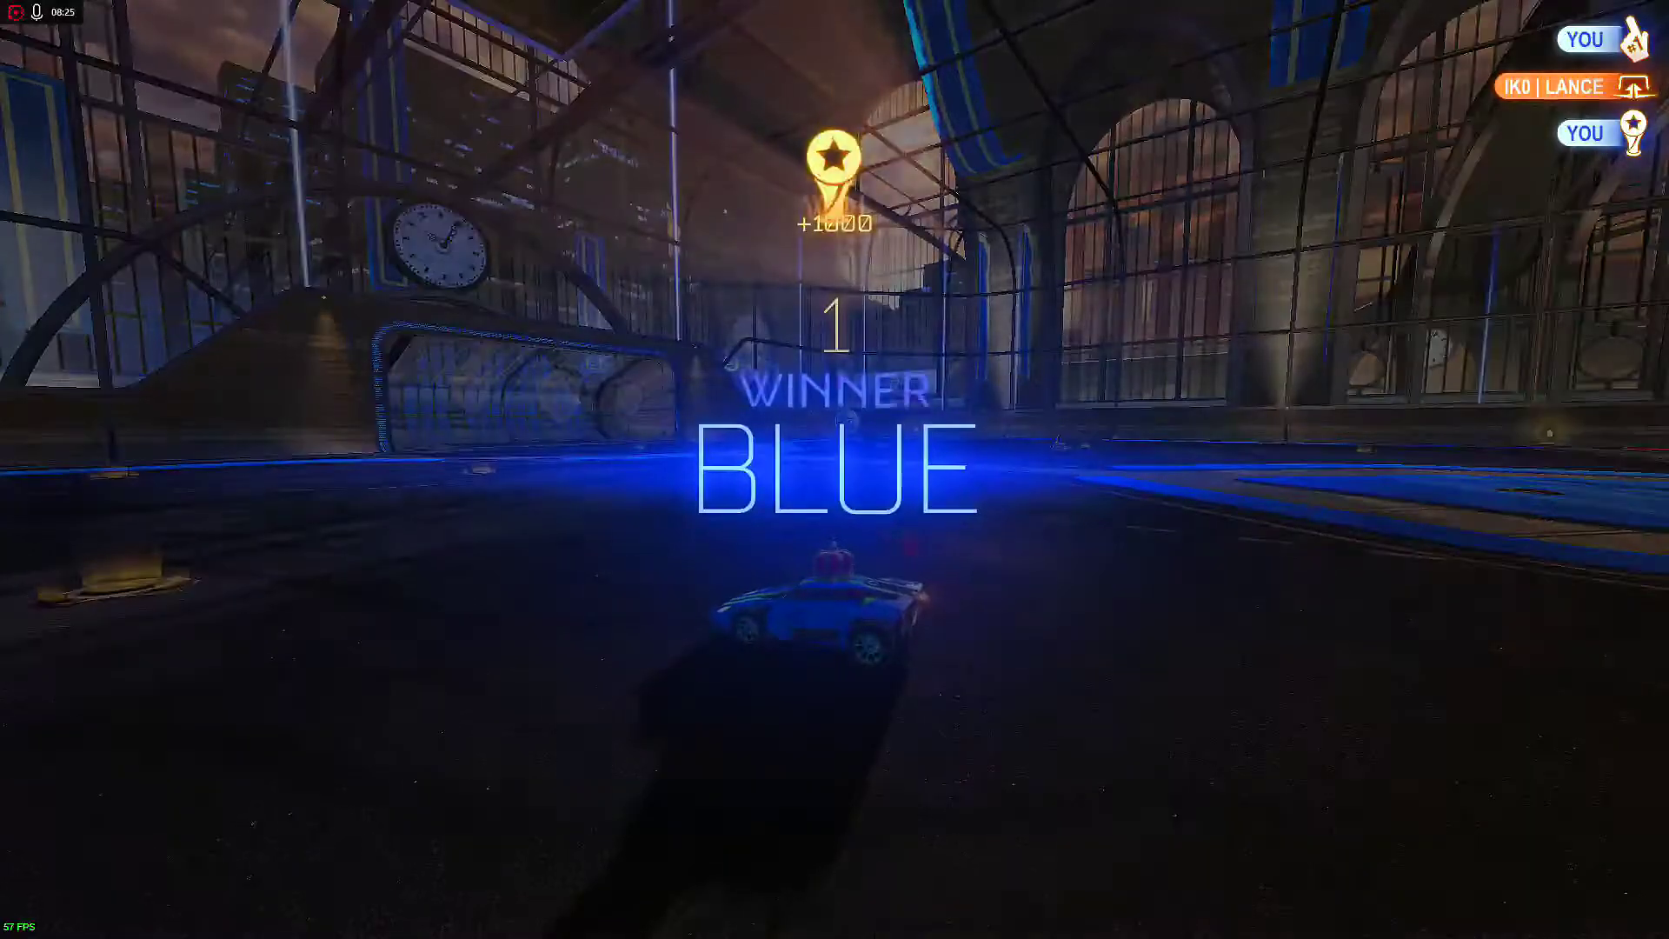
key("1")
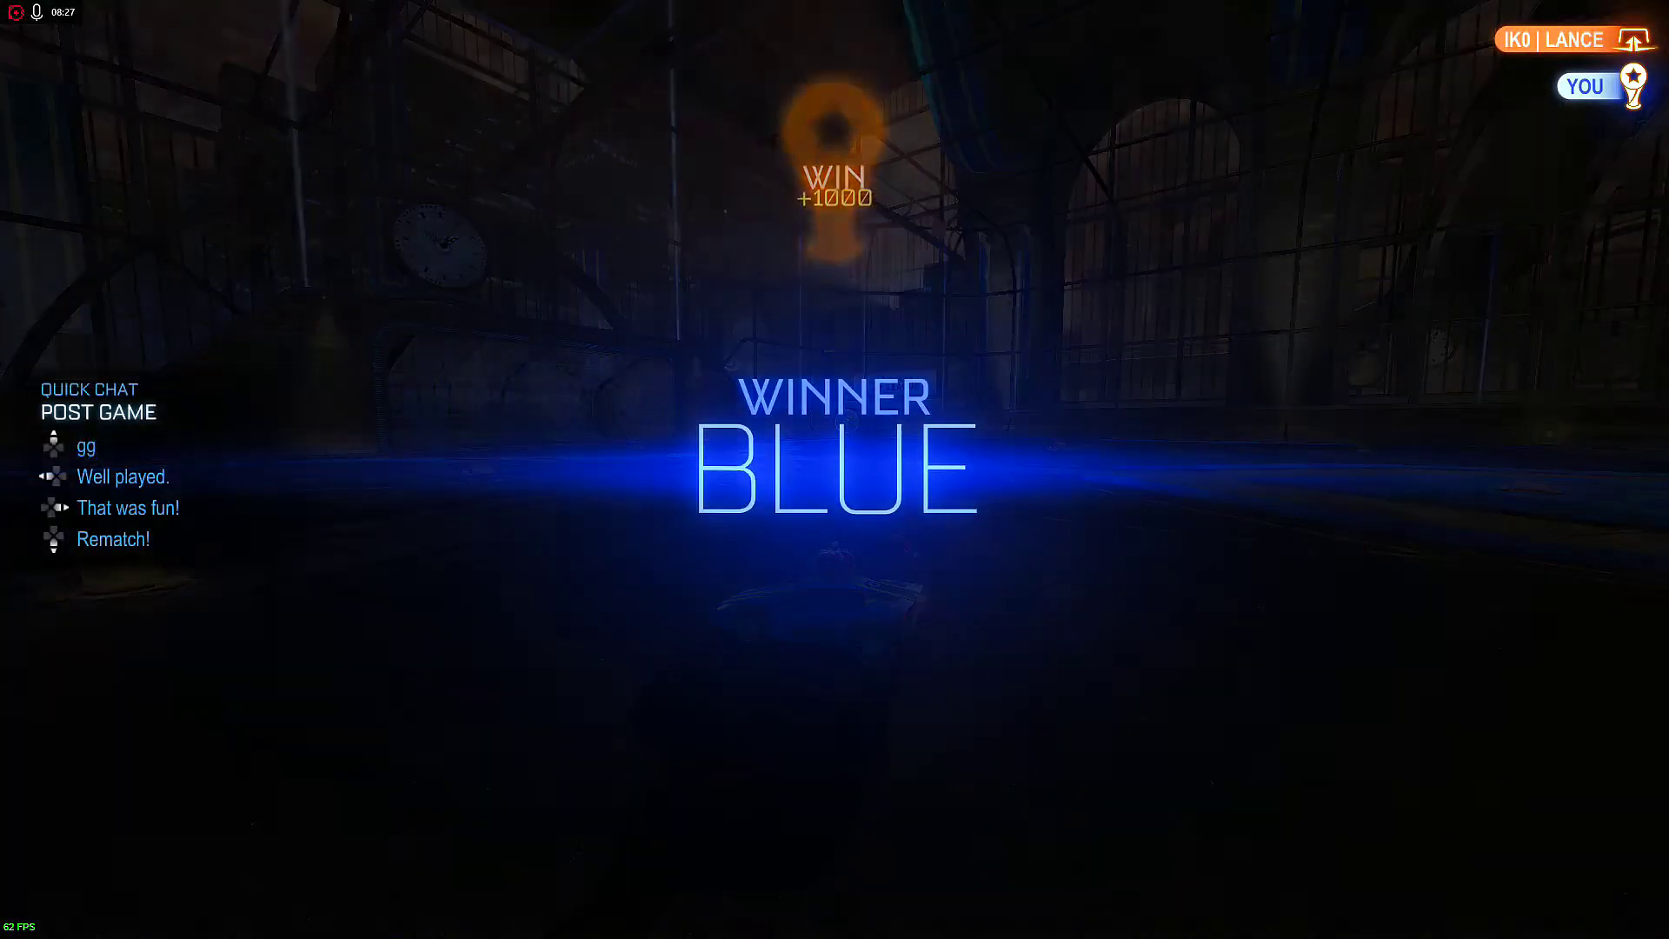
key("1")
key("space")
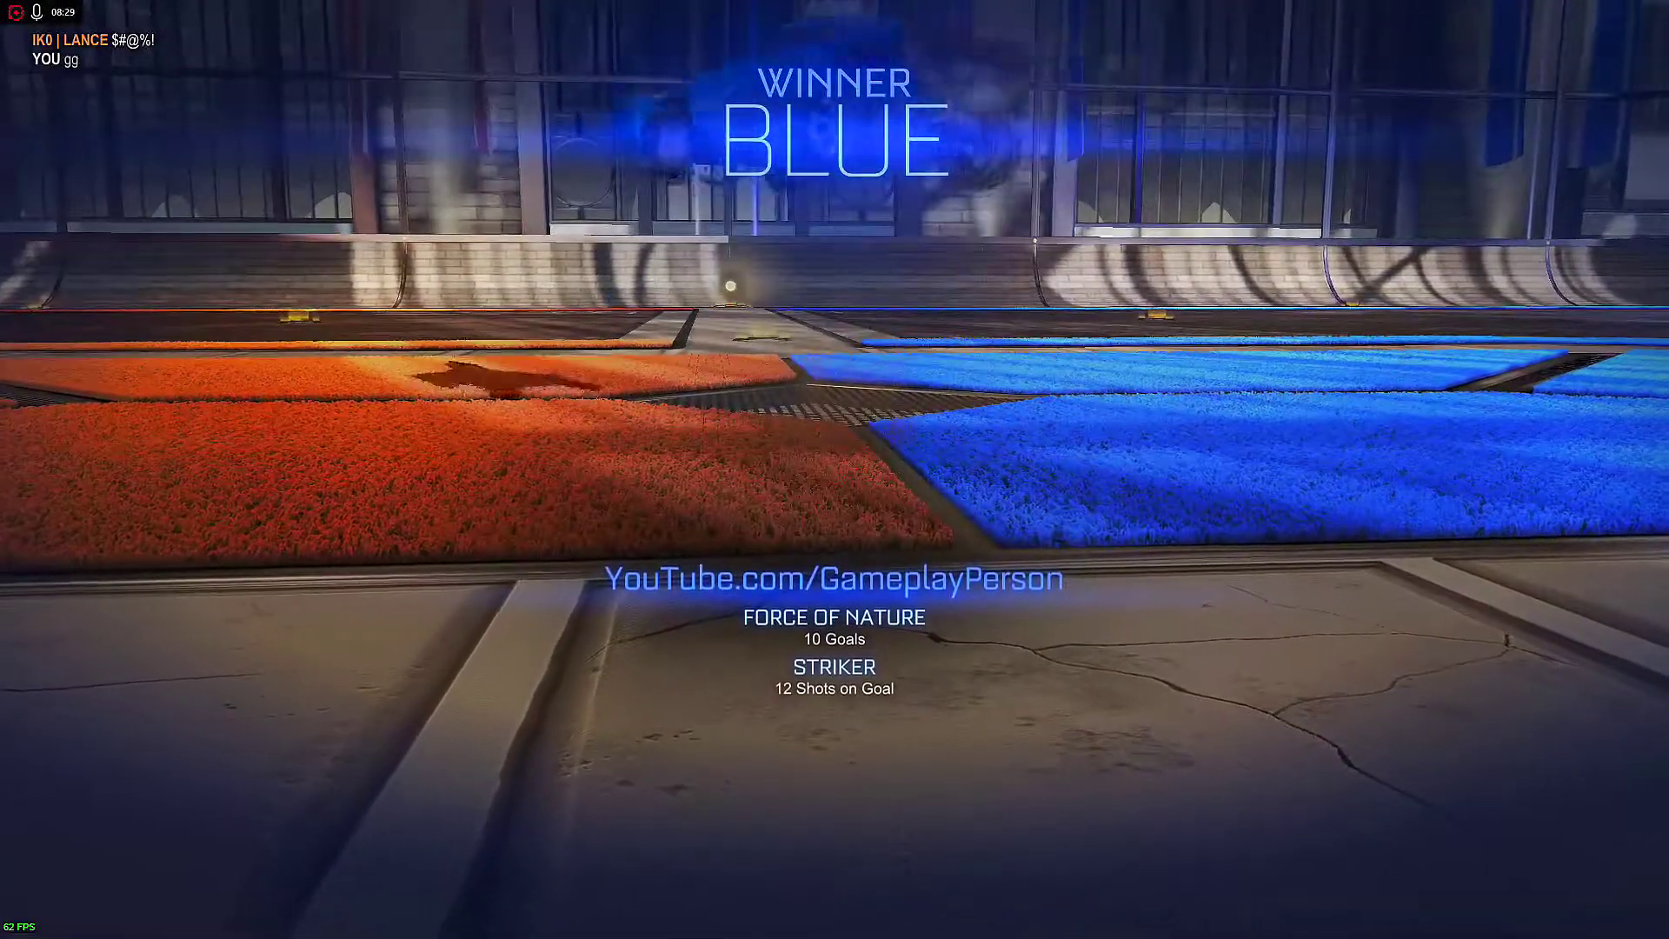
key("space")
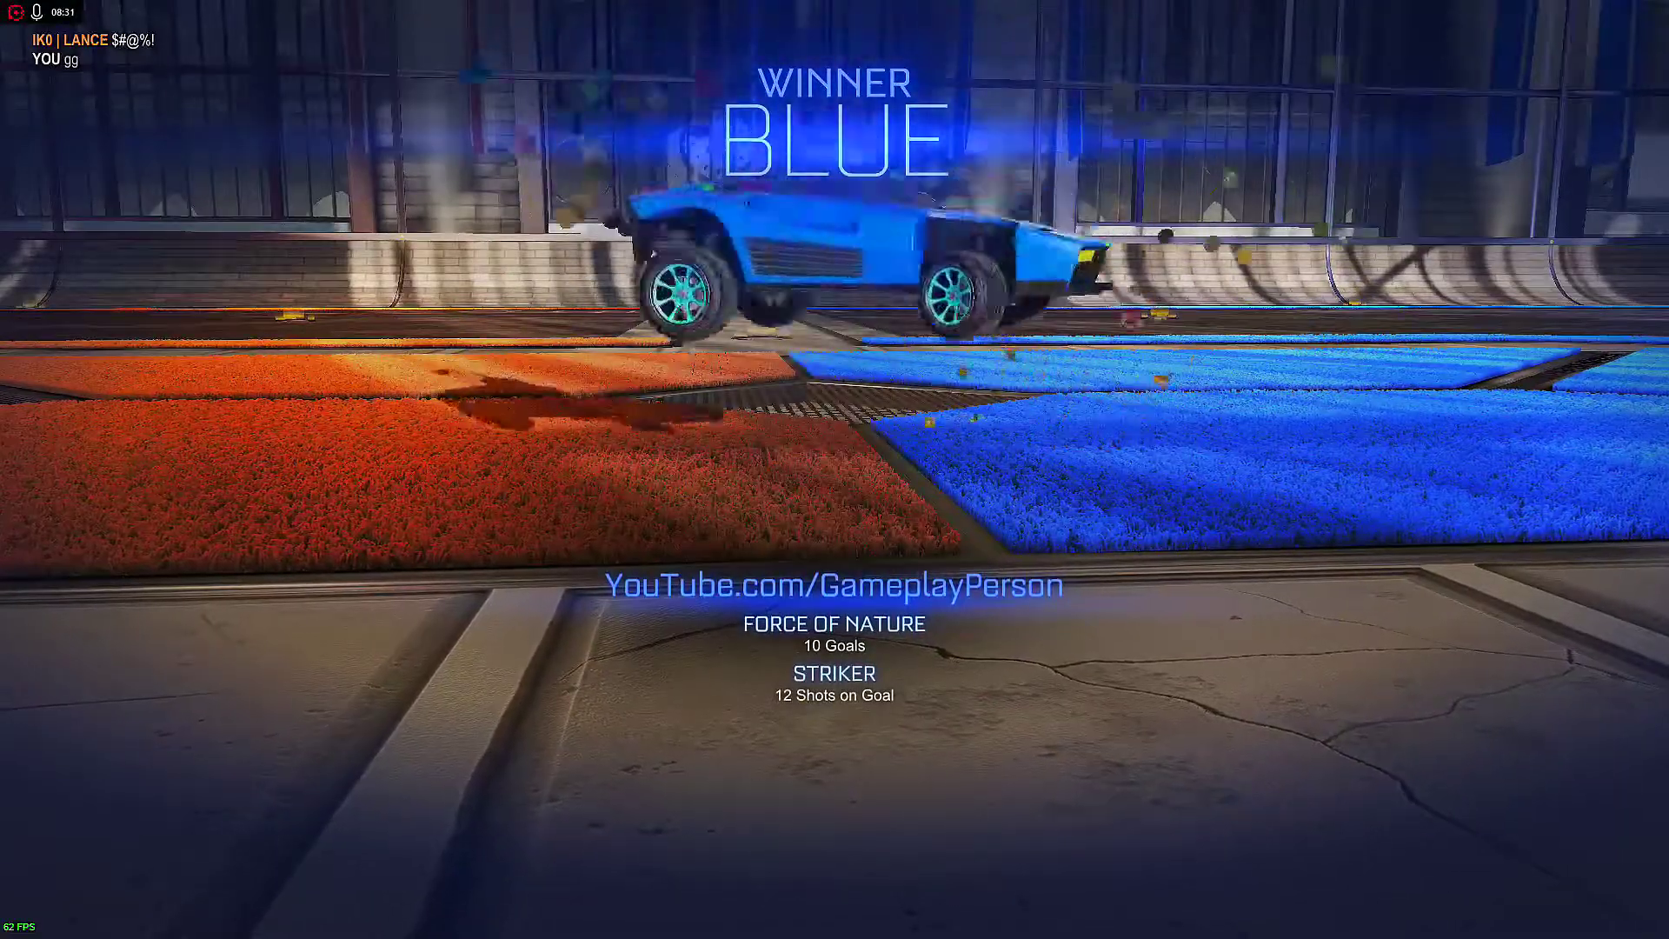
key("space")
key("space")
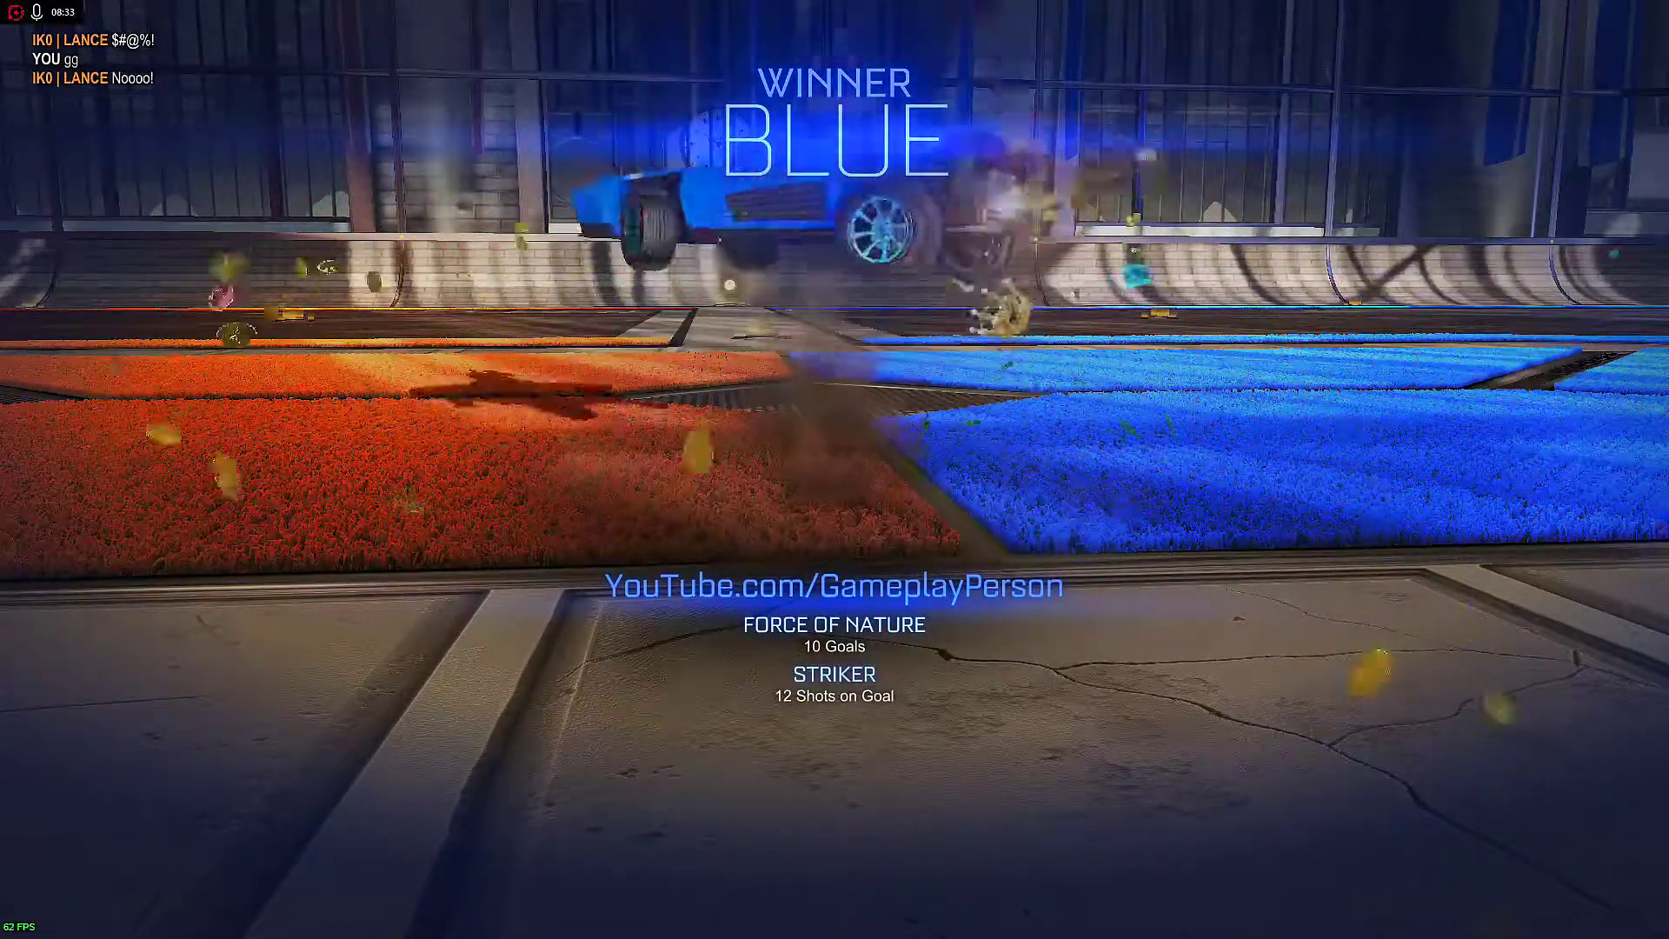
key("space")
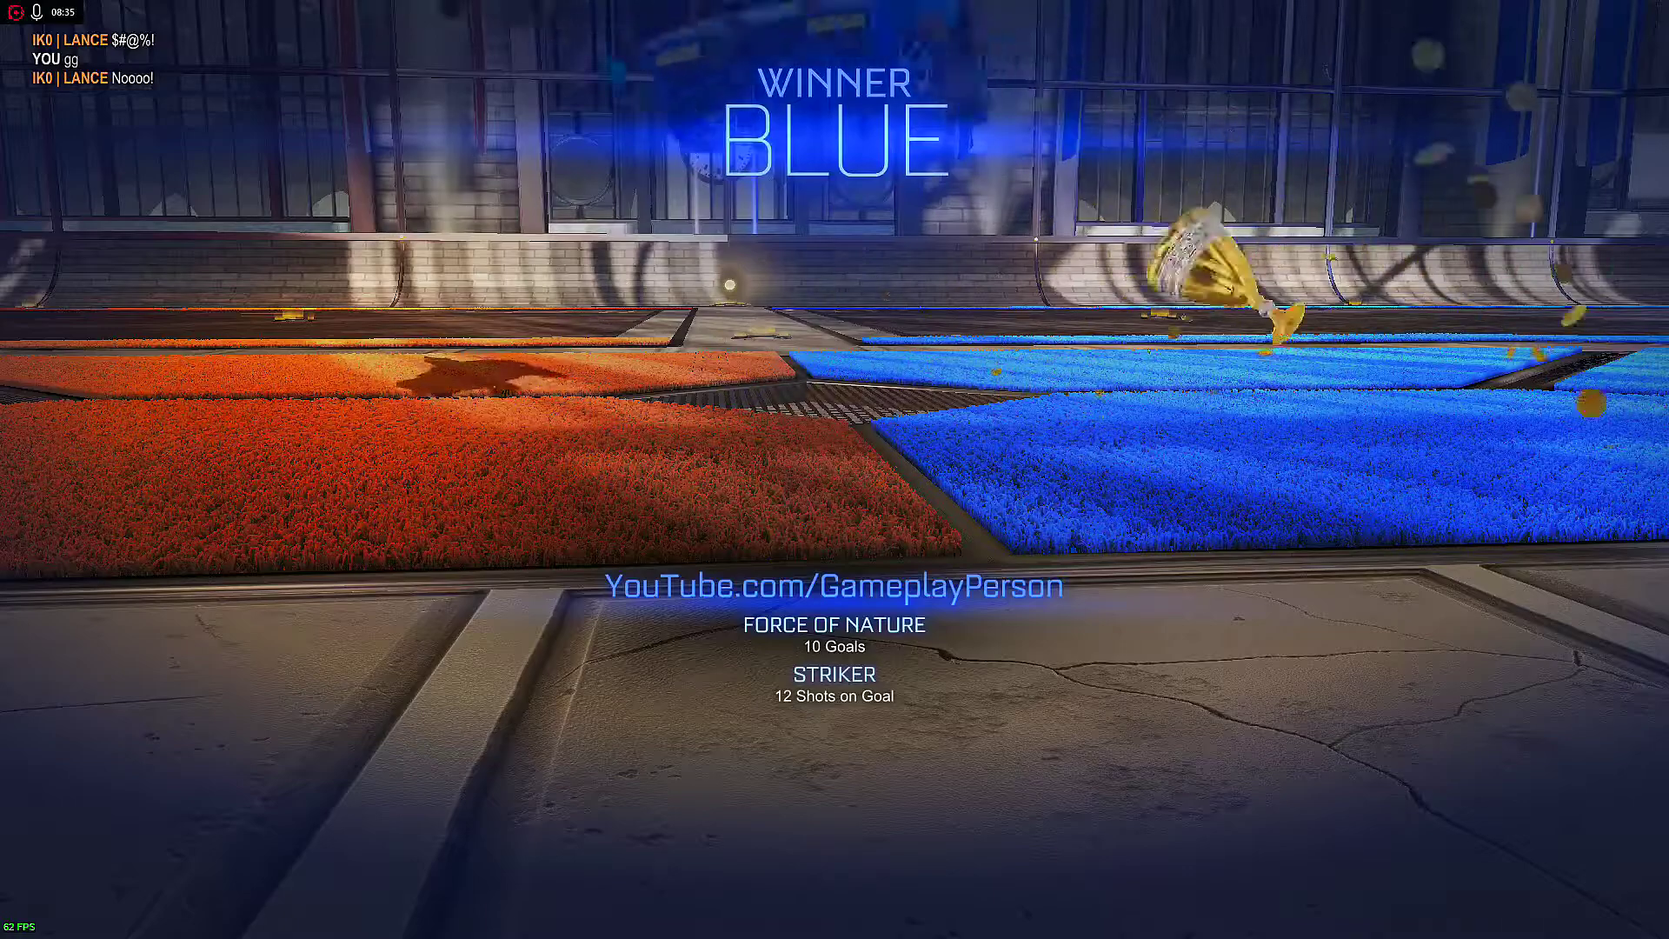